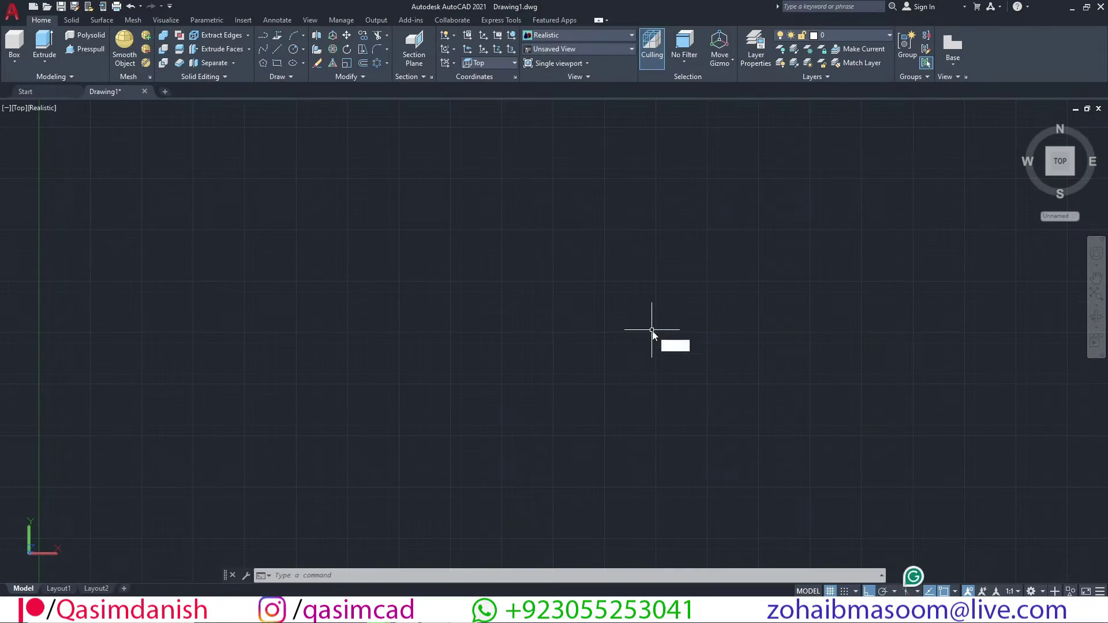
- Draw a circle of radius 2 in the open drawing area
key("Return")
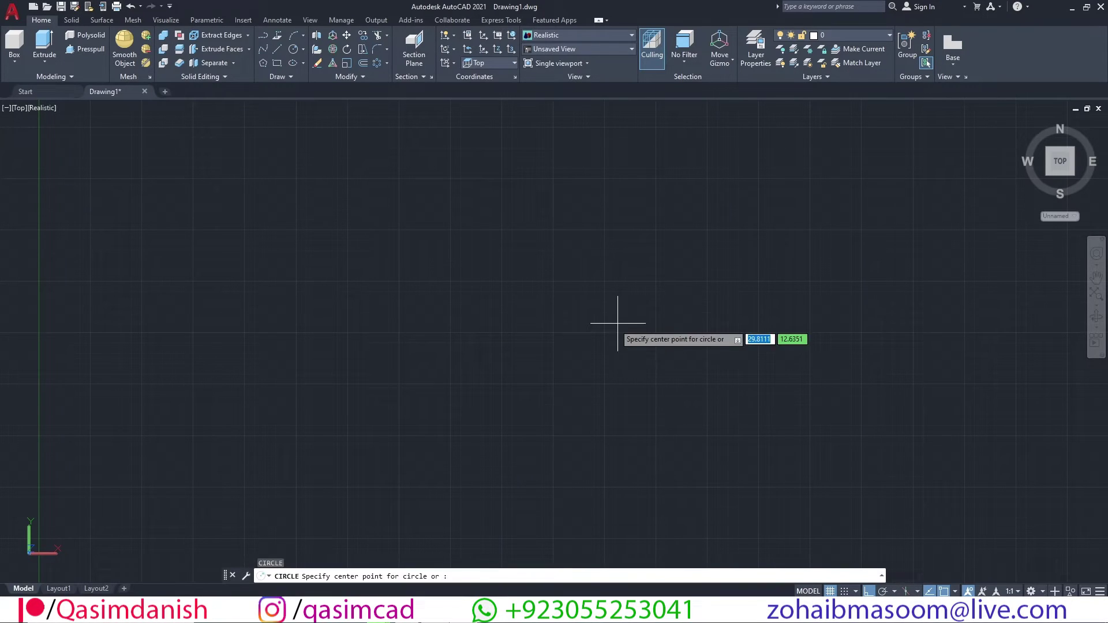
left_click(582, 281)
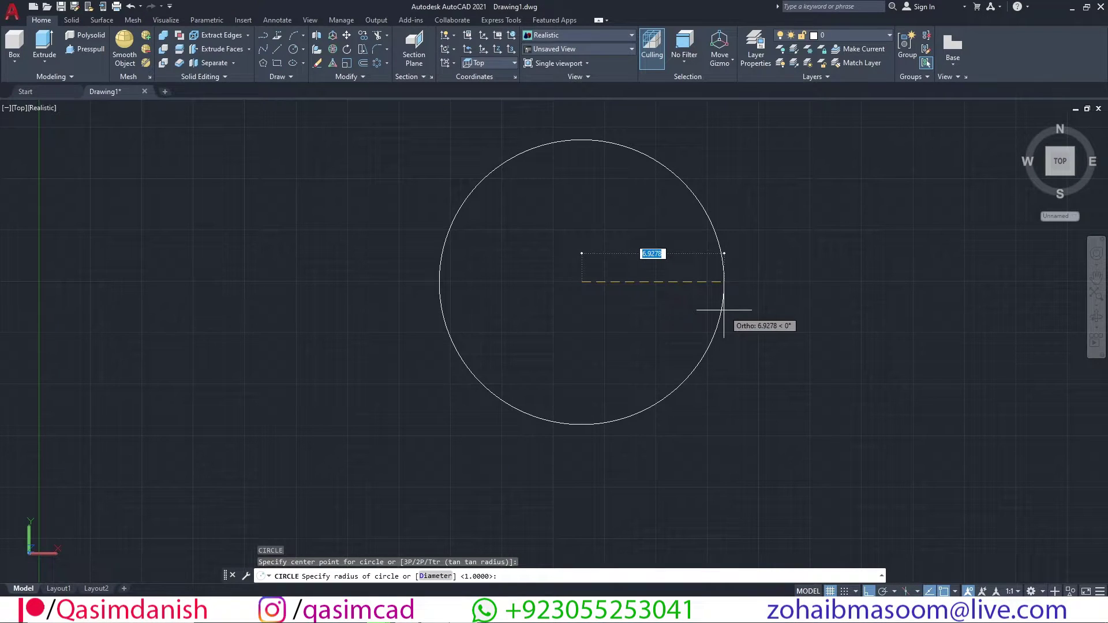
type("2")
key("Return")
- Offset the circle outward by a distance of 1 to add a larger concentric circle
scroll(593, 273, "up", 5)
middle_click_drag(593, 273, 575, 302)
type("o")
key("Return")
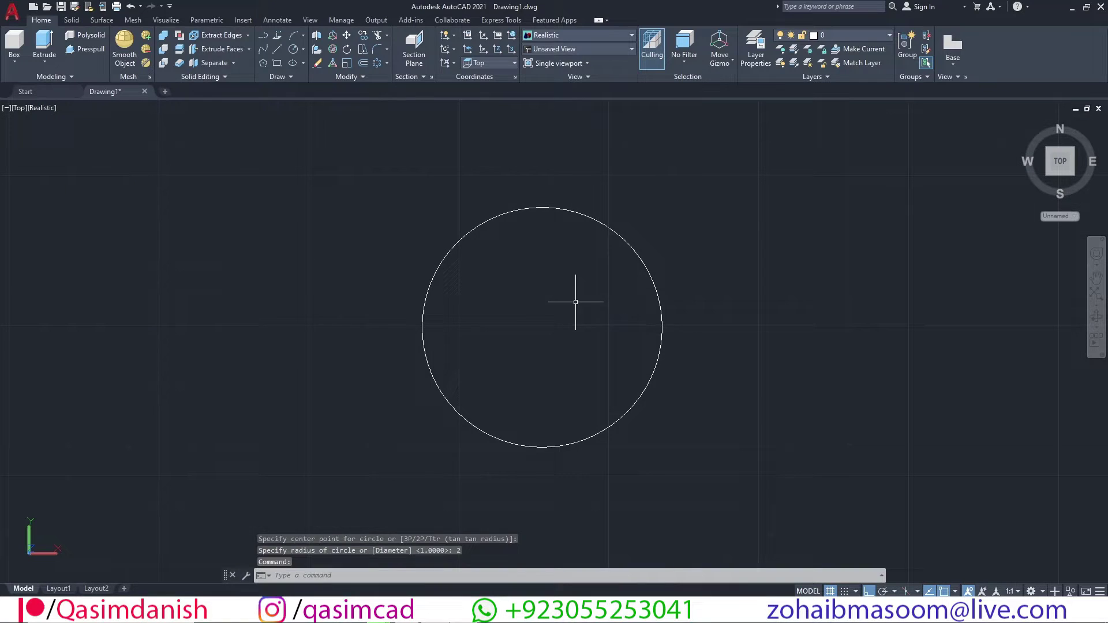
key("Return")
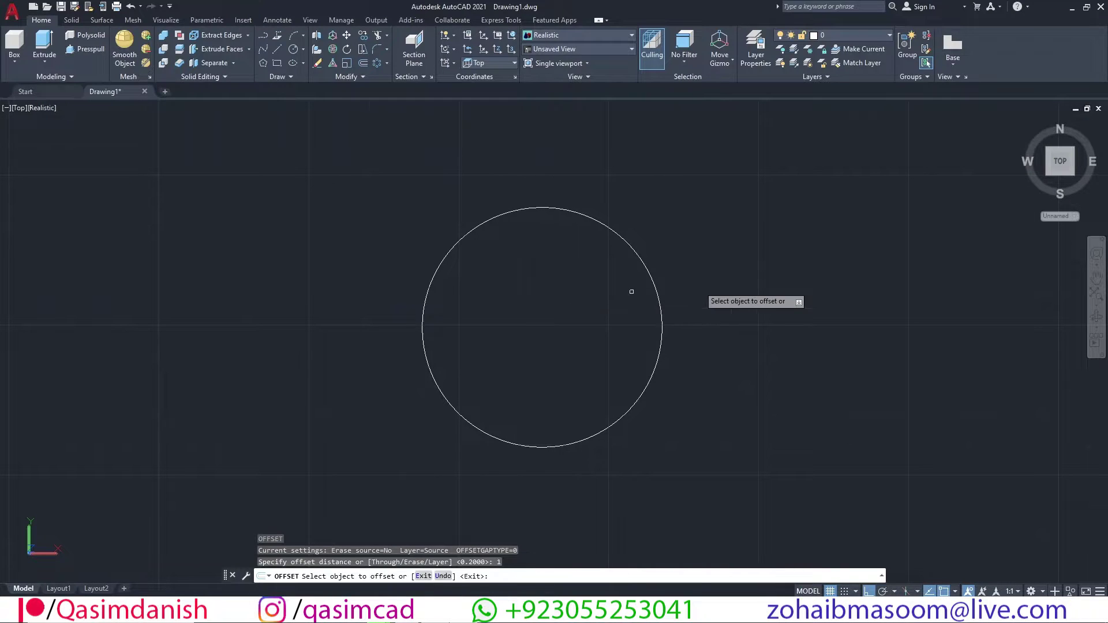
left_click(666, 322)
left_click(715, 324)
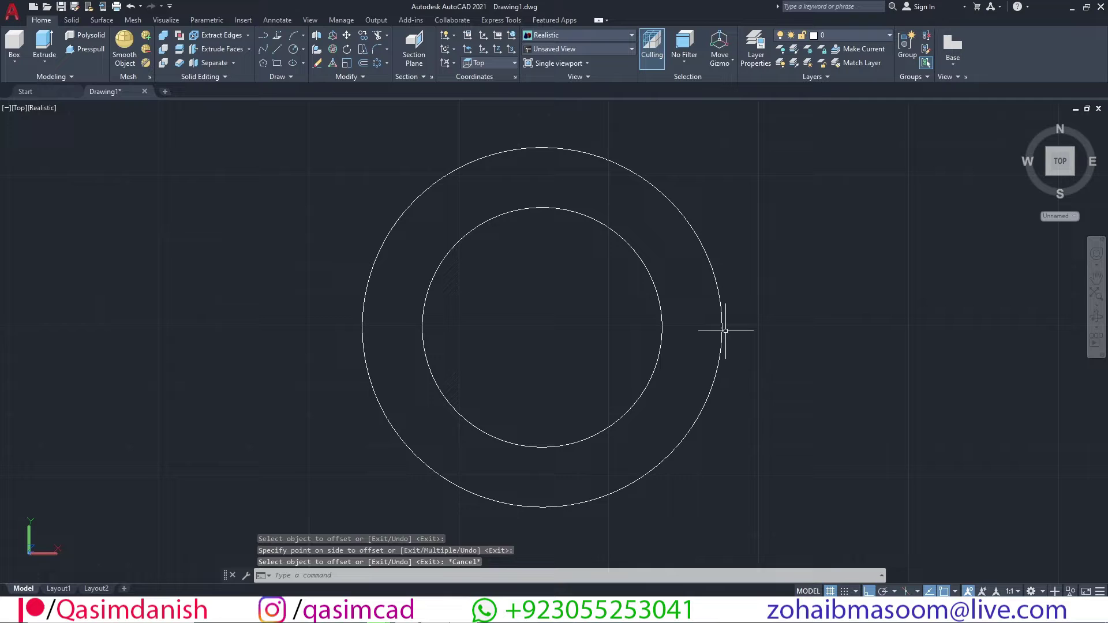
key("Return")
key("Return")
type("1.5")
key("Return")
left_click(661, 324)
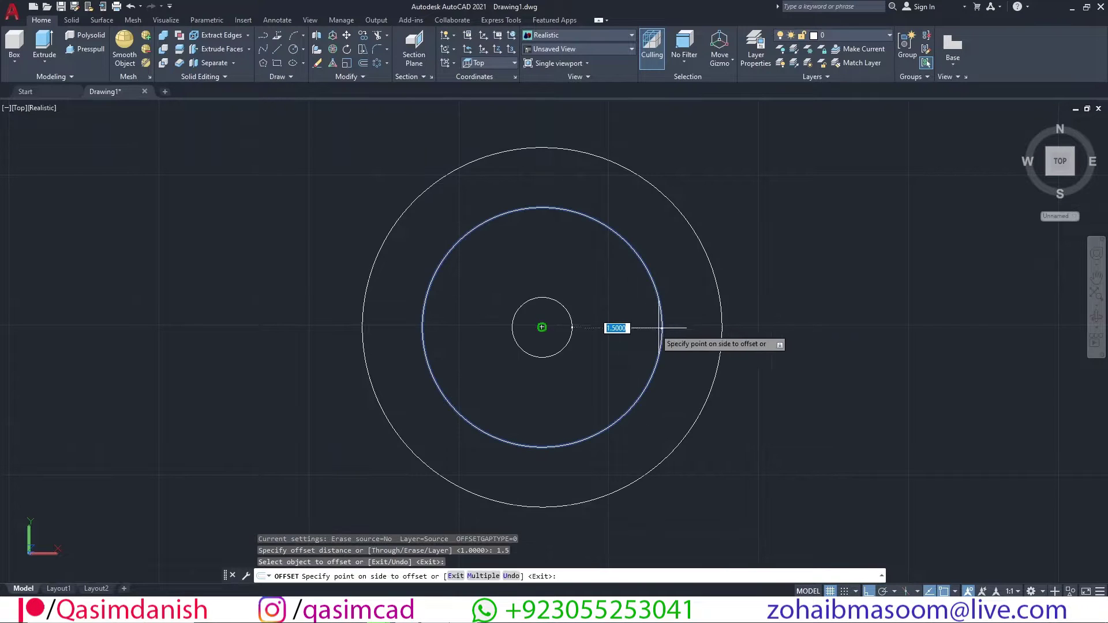
key("Escape")
- Offset the radius 2 circle inward by a distance of 0.5 to add a smaller concentric circle
key("Return")
type(".5")
key("Return")
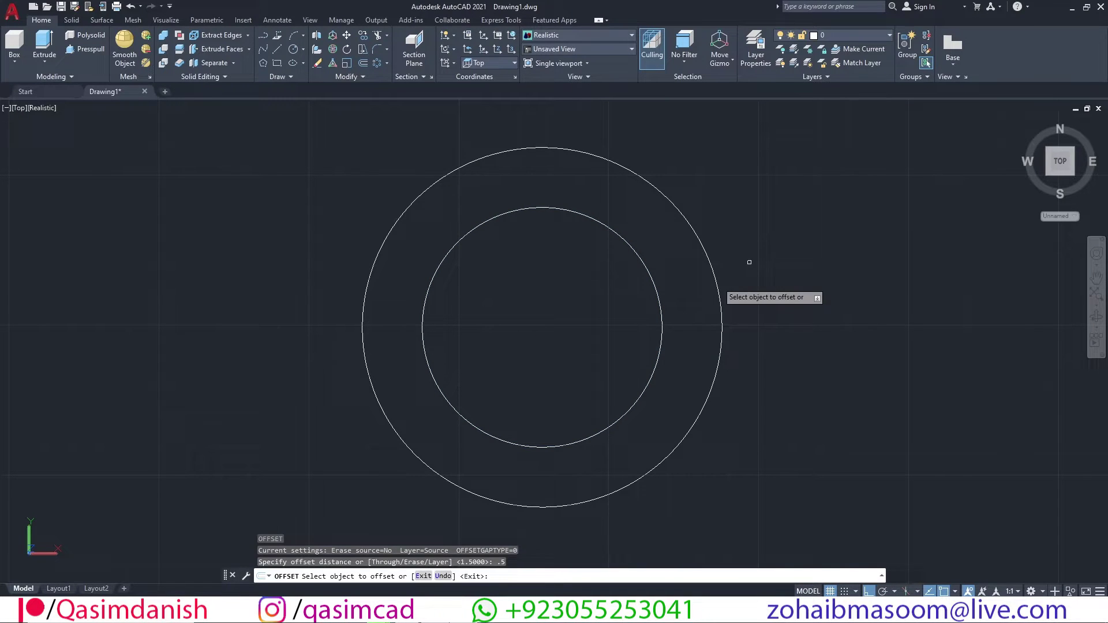
left_click(662, 326)
left_click(641, 326)
key("Escape")
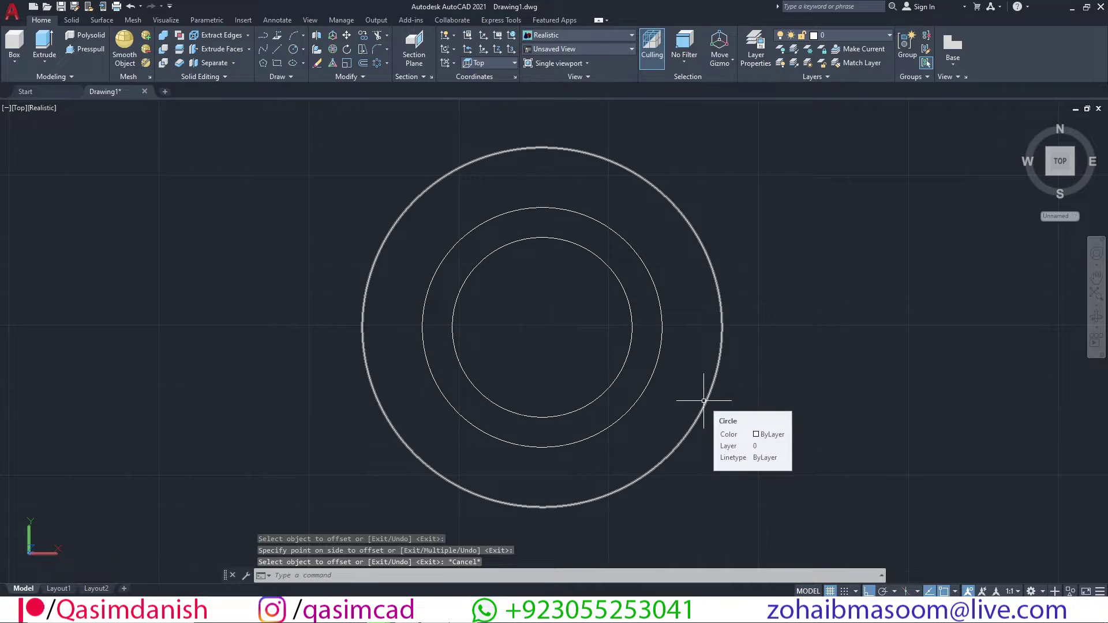
key("Escape")
- Copy the radius 2 circle straight down along the Z axis, below the three concentric circles
middle_click_drag(655, 330, 583, 254, "shift")
type("co")
key("Return")
left_click(662, 346)
key("Return")
left_click(849, 225)
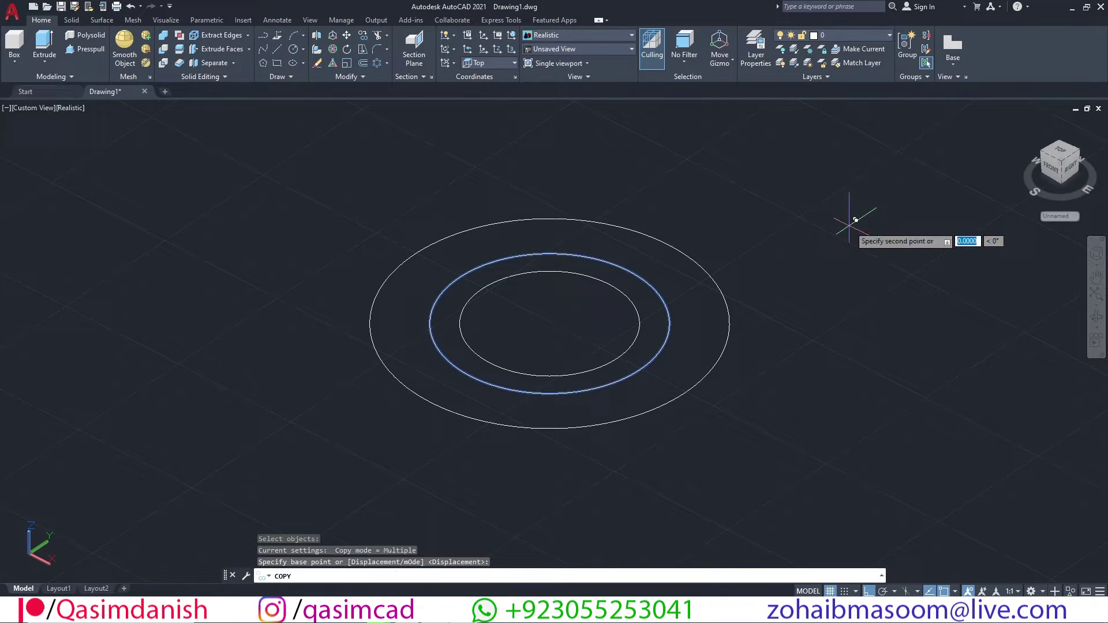
left_click(861, 342)
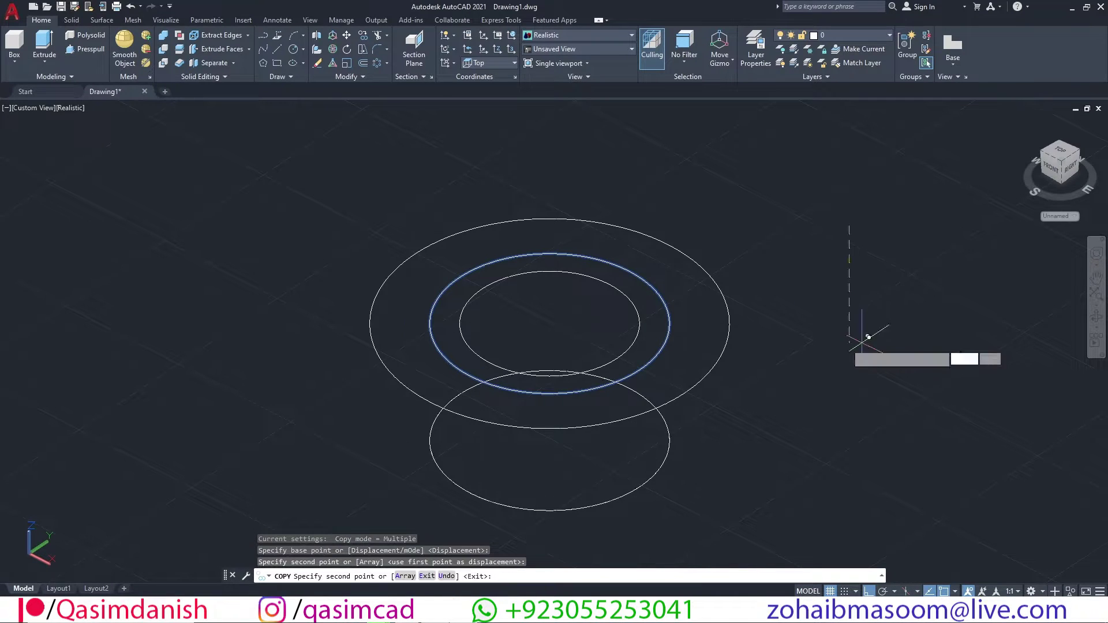
key("Return")
- Copy the middle and inner concentric circles straight up along the Z axis, above the original circles
key("Return")
left_click(633, 325)
key("Return")
left_click(863, 370)
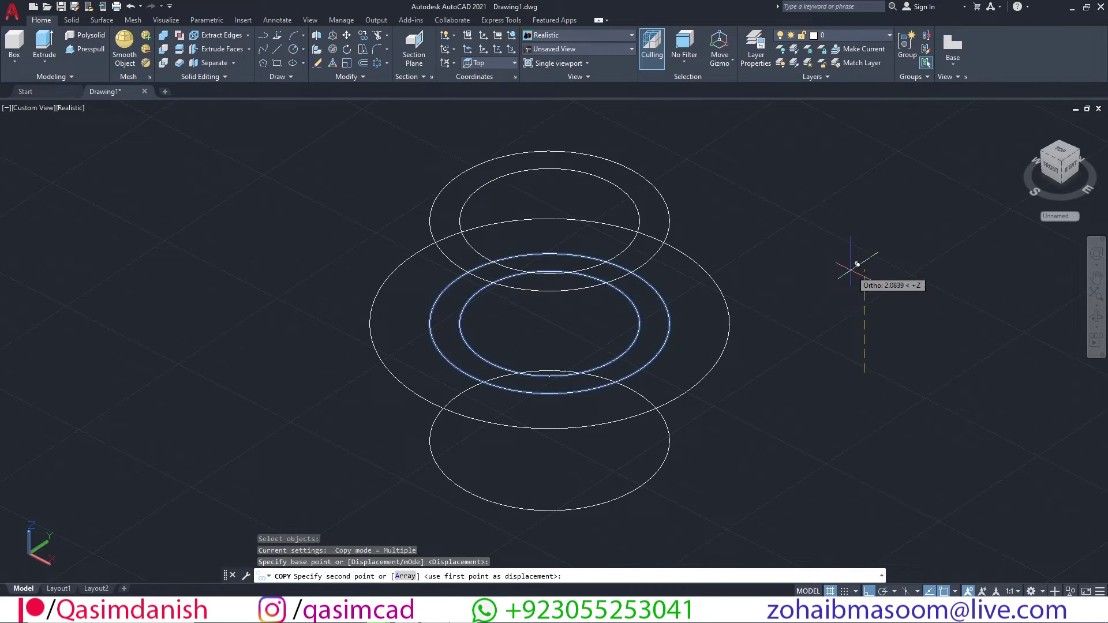
scroll(855, 262, "down", 5)
left_click(857, 217)
key("Escape")
- Delete the original middle and inner circles inside the largest circle at the base level
scroll(804, 289, "up", 2)
left_click(768, 265)
left_click(737, 278)
key("Delete")
- Shrink the raised copy of the largest circle slightly by reducing its radius
left_click(799, 236)
left_click(755, 207)
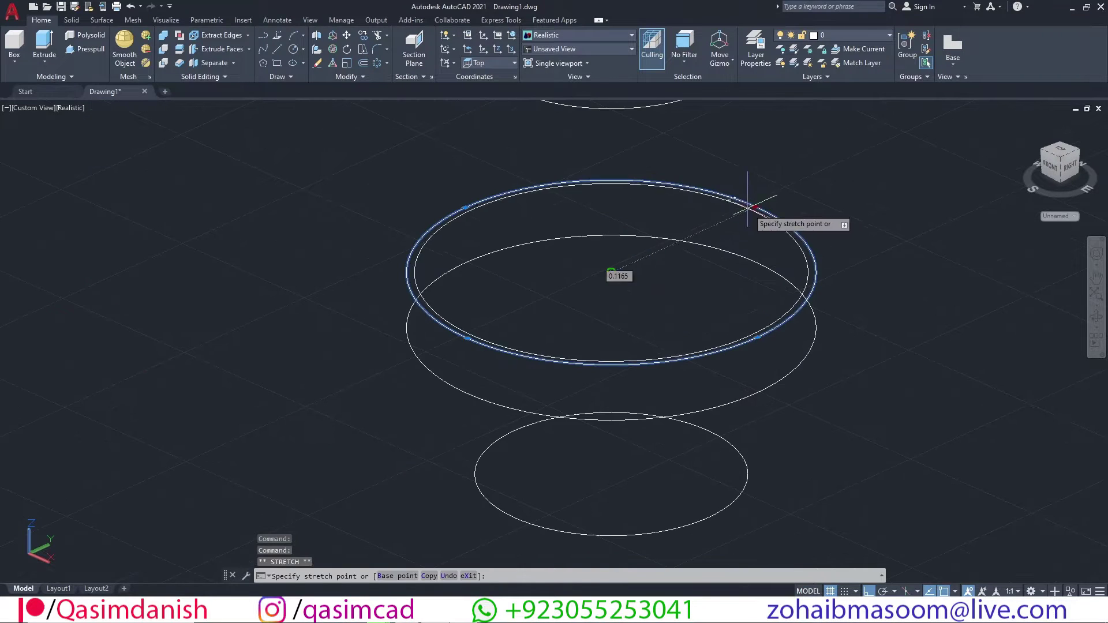
left_click(740, 214)
key("Escape")
- Move the top circle and the upper large circle upward to widen the spacing of the stack
type("m")
key("Return")
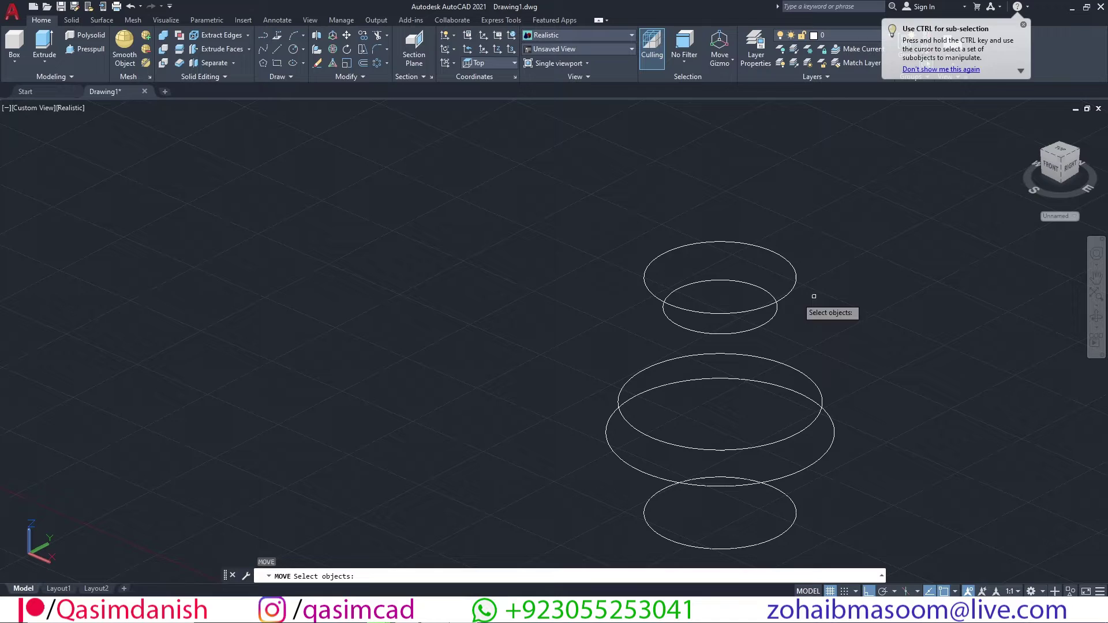
middle_click_drag(811, 294, 899, 387, "shift")
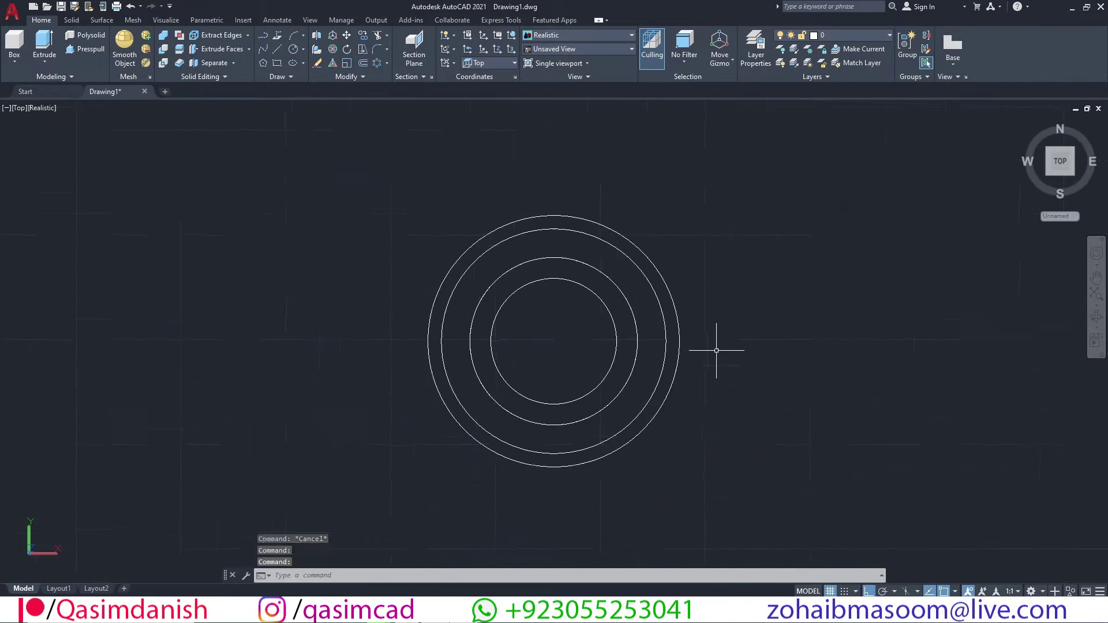
- Draw a horizontal line from the common centre of the circles to beyond the outermost circle
type("l")
key("Return")
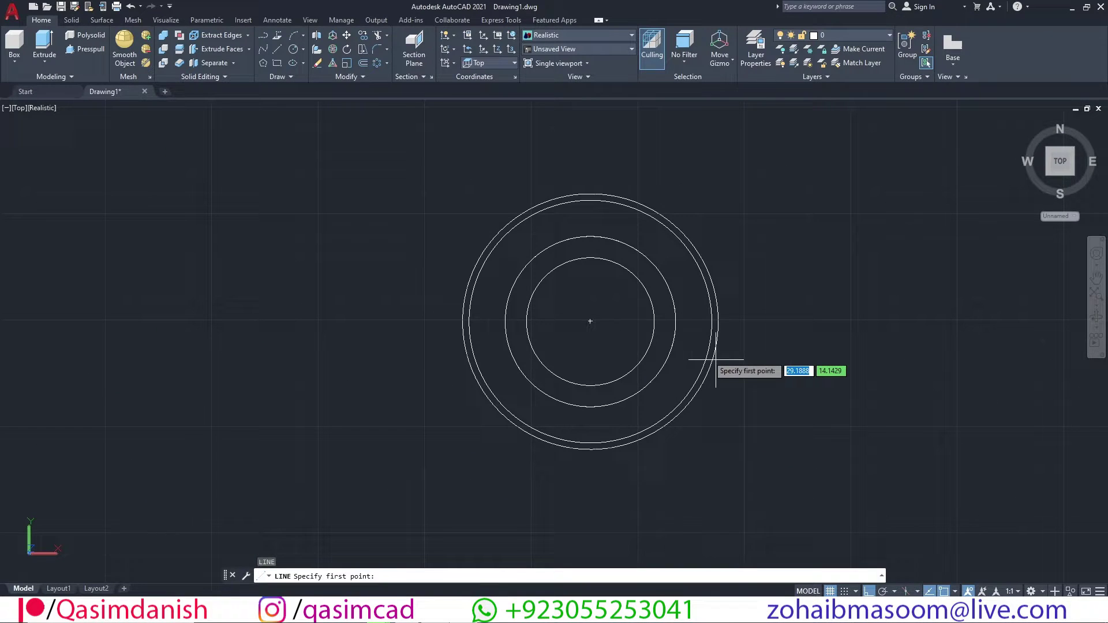
left_click(590, 321)
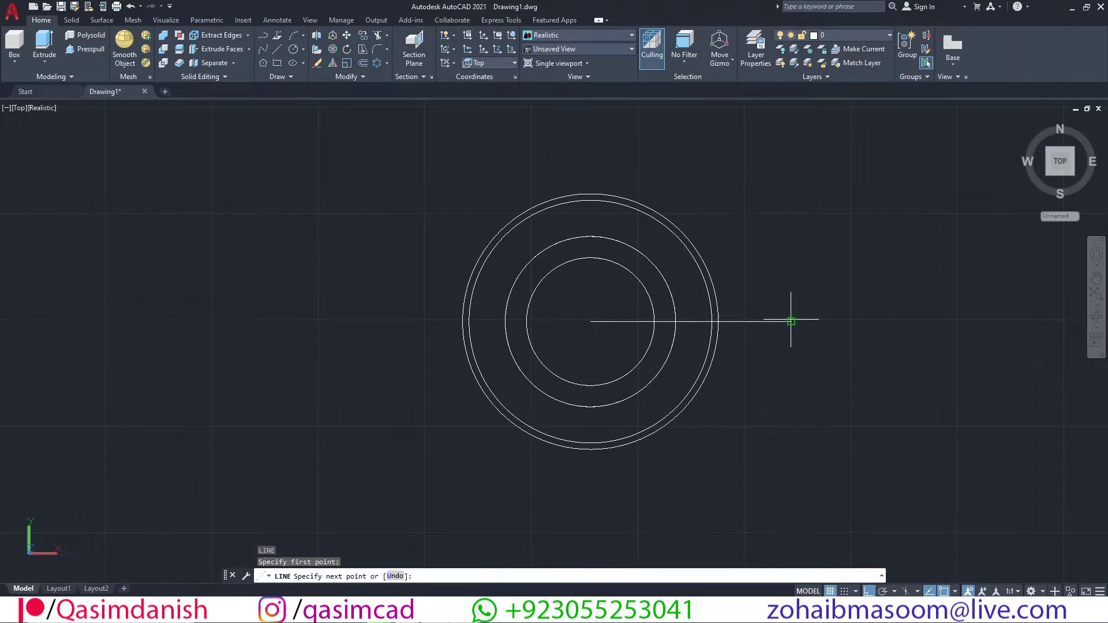
left_click(791, 321)
key("Escape")
- Create a full 360° polar array of the line around the circles' centre with 20 items
left_click(378, 64)
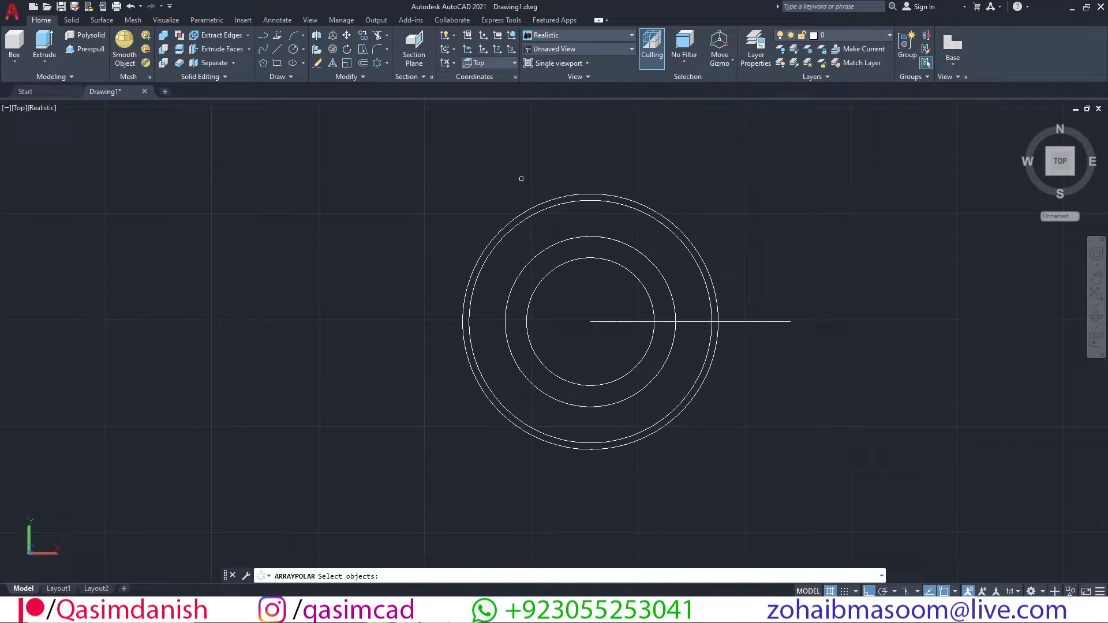
left_click(607, 320)
key("Return")
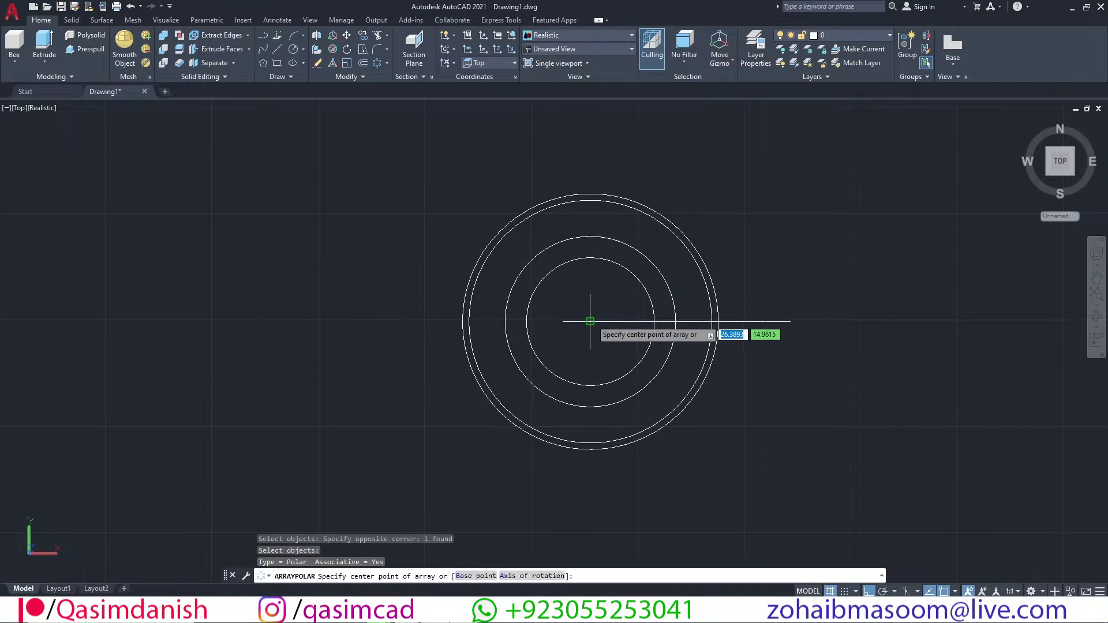
left_click(590, 321)
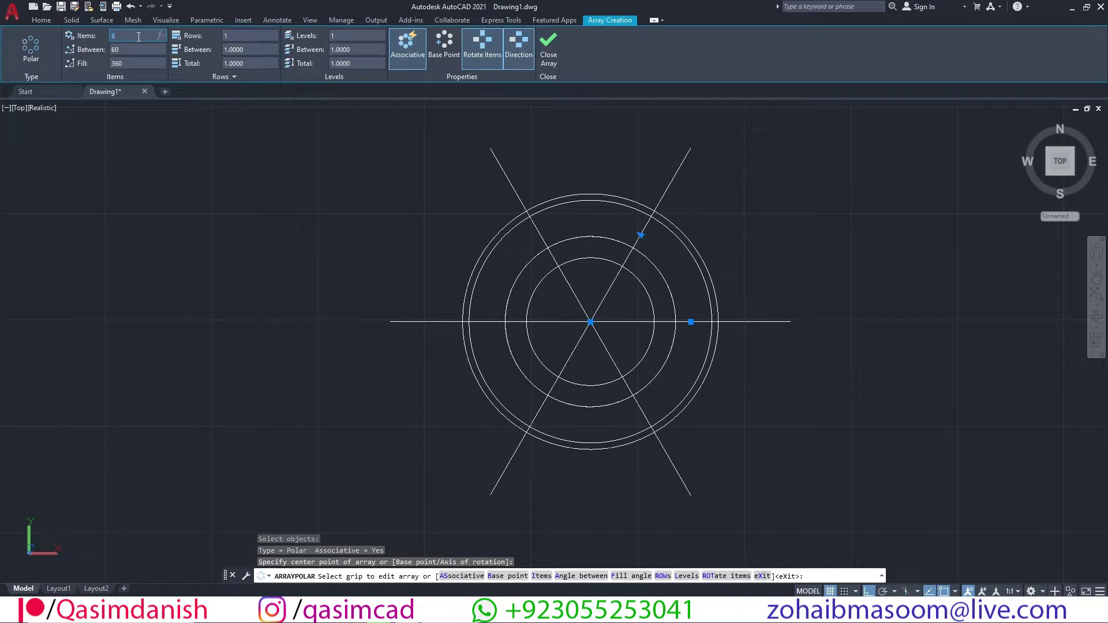
key("Return")
key("Return")
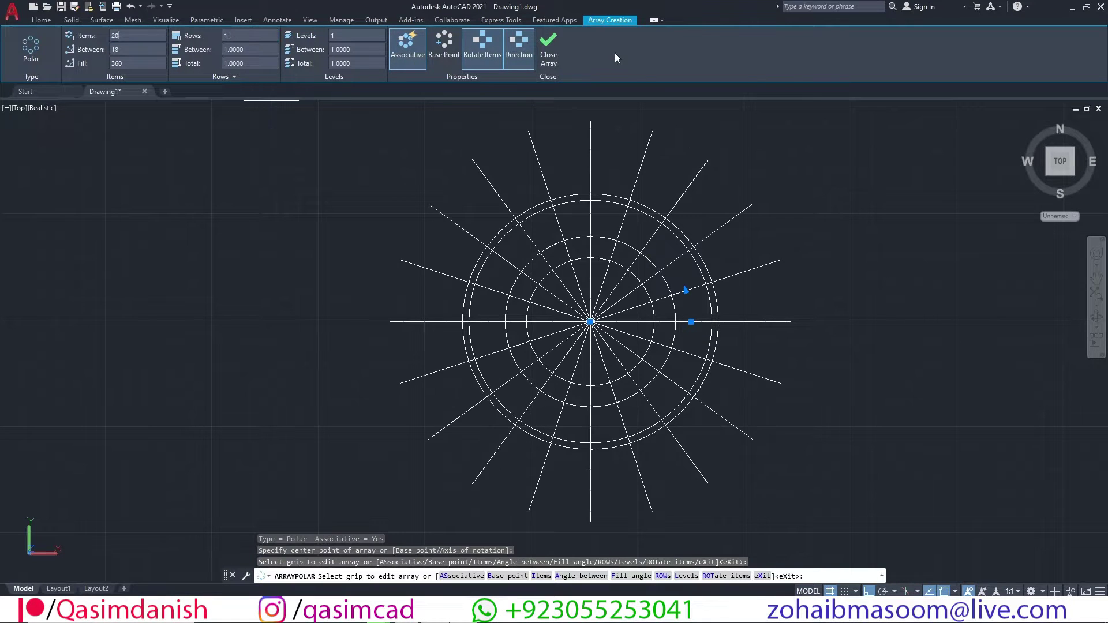
- Explode the polar array of radial lines into individual lines
middle_click_drag(709, 351, 667, 219, "shift")
type("x")
key("Return")
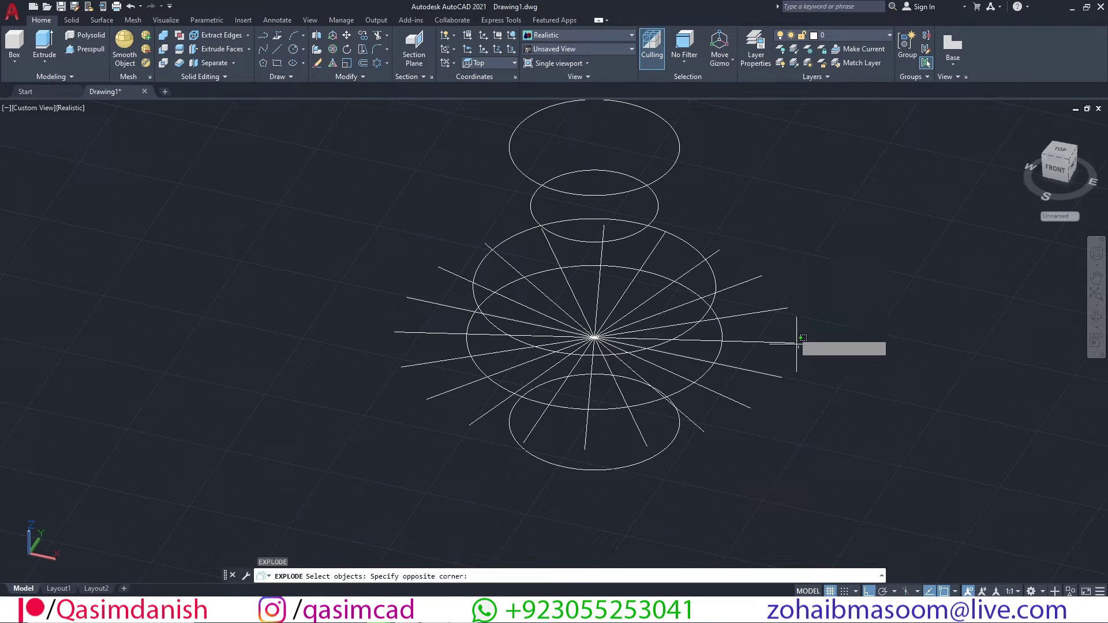
left_click(796, 344)
key("Return")
type("c")
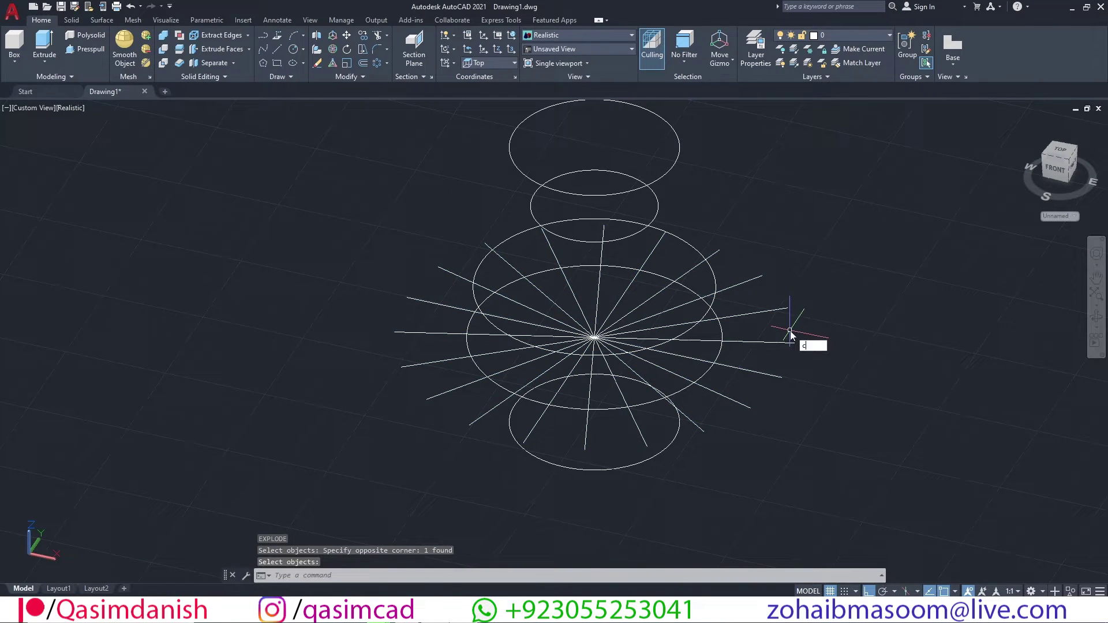
type("o")
key("Escape")
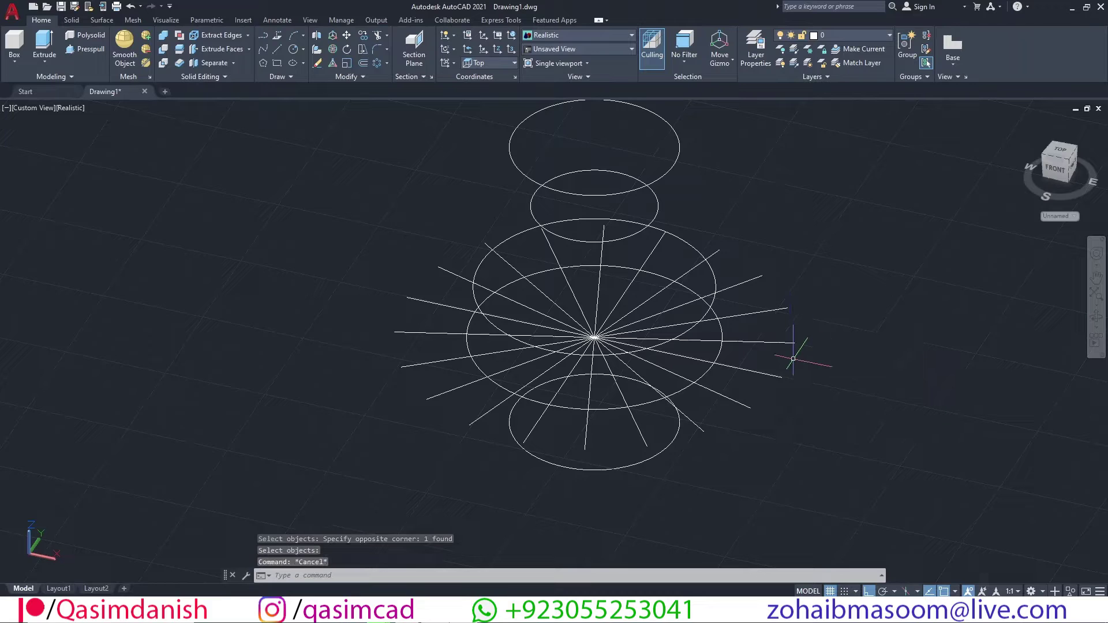
- Delete all the radial lines except three adjacent ones
left_click(808, 393)
left_click(763, 337)
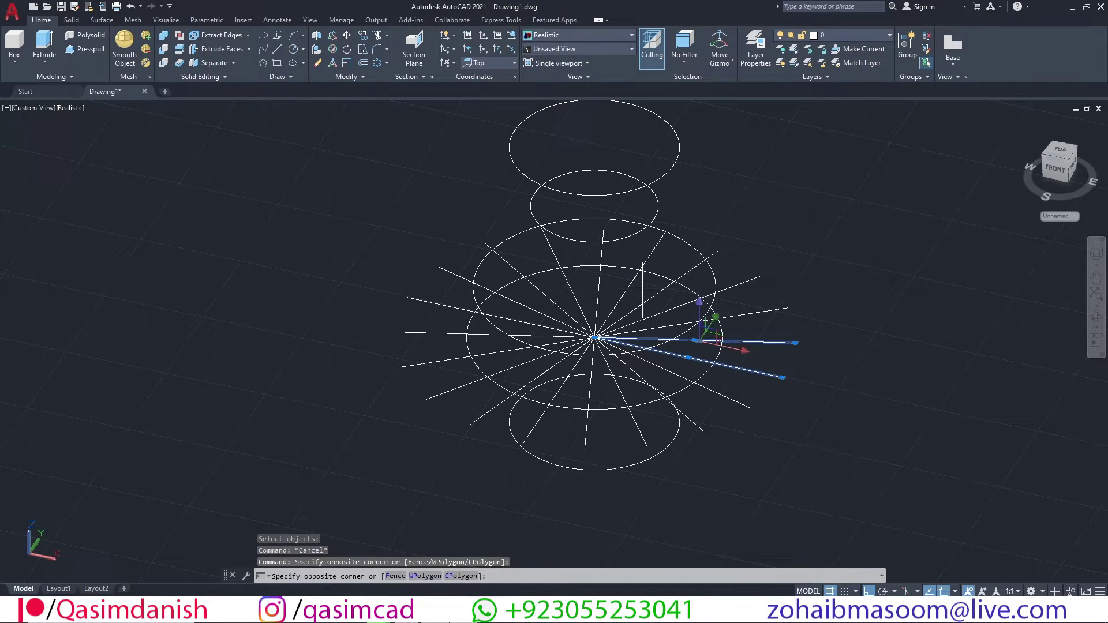
left_click(535, 294)
left_click(479, 459)
left_click(394, 383)
left_click(349, 250)
left_click(604, 473)
left_click(742, 396)
left_click(655, 416)
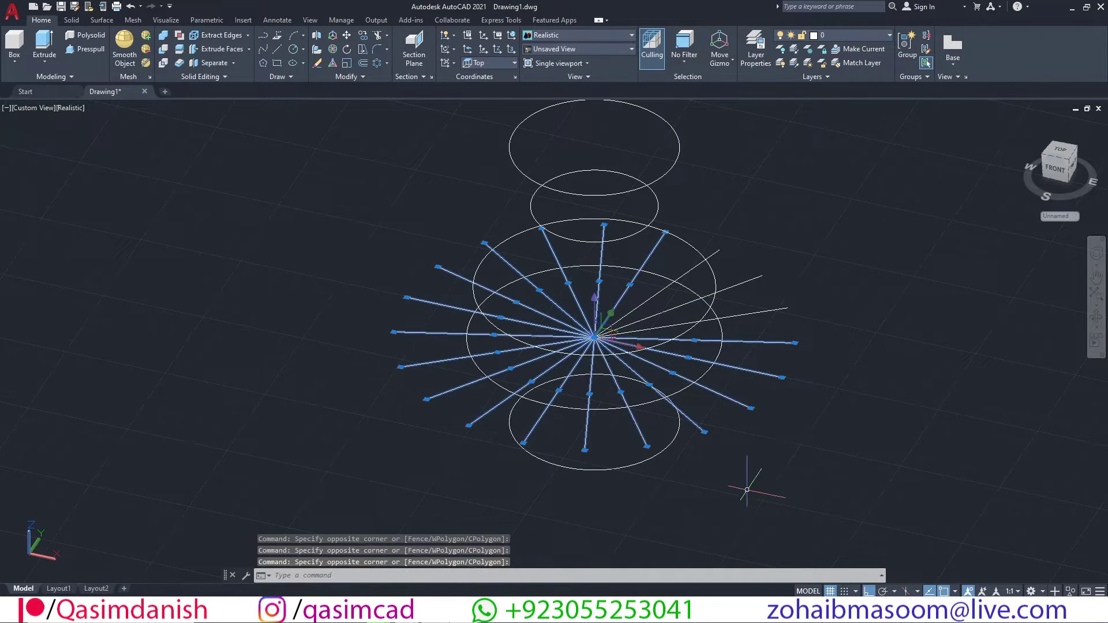
key("Delete")
- Copy the three radial lines from their shared centre to the centres of the other four circles in the stack
type("co")
key("Return")
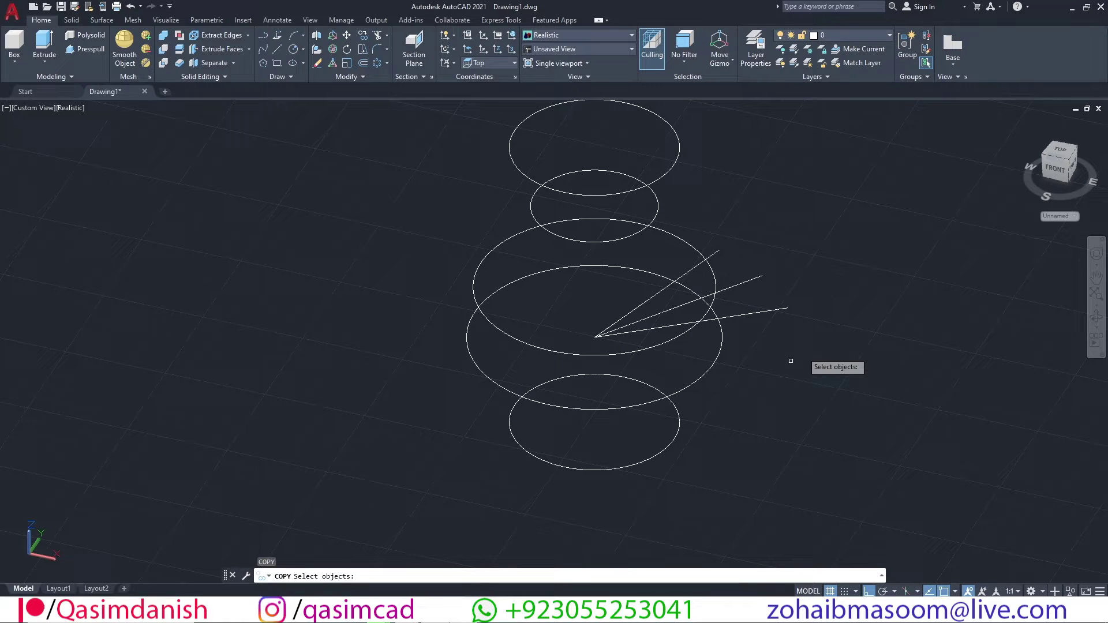
left_click(798, 348)
left_click(749, 237)
left_click(713, 254)
key("Return")
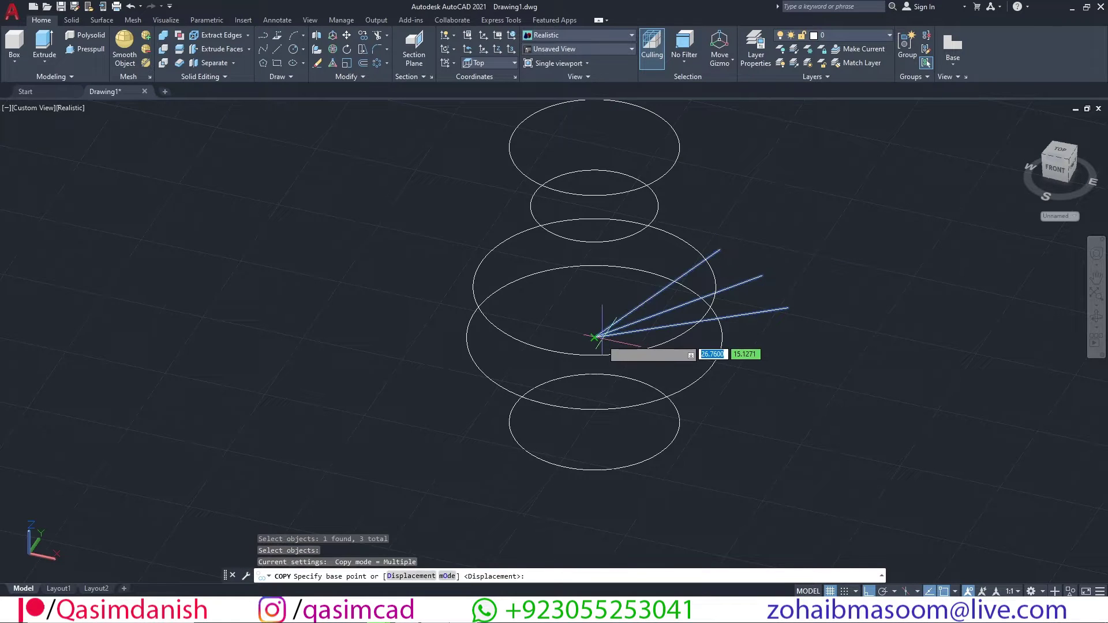
left_click(595, 337)
left_click(595, 421)
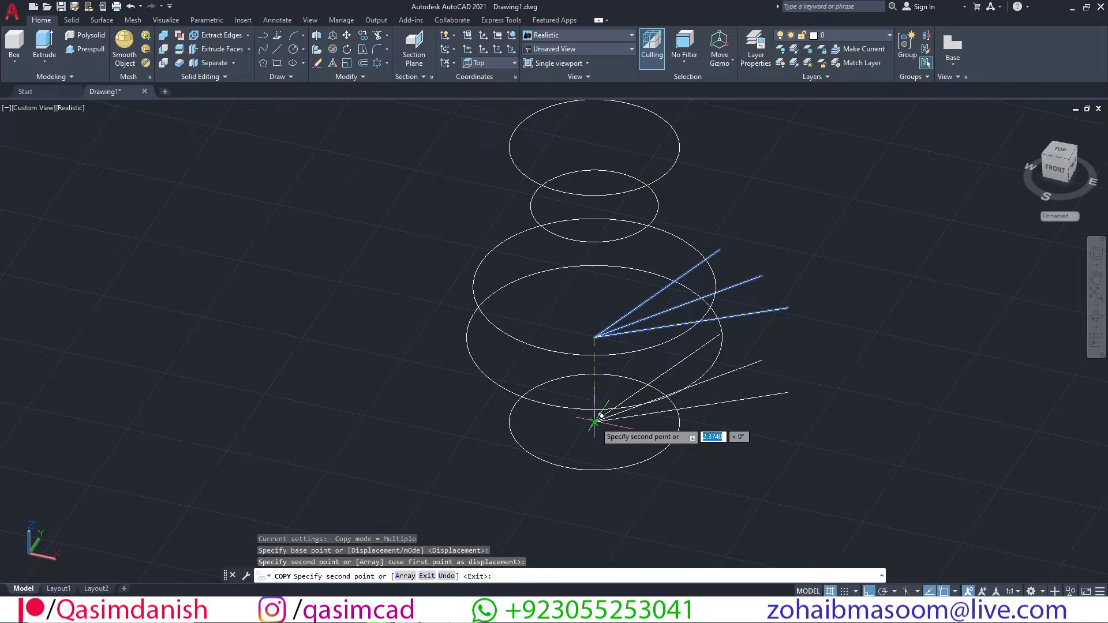
left_click(594, 286)
left_click(595, 206)
left_click(594, 147)
key("Escape")
- Rotate the three lines of the lower large circle by 30° about that circle's centre
middle_click_drag(804, 326, 794, 394)
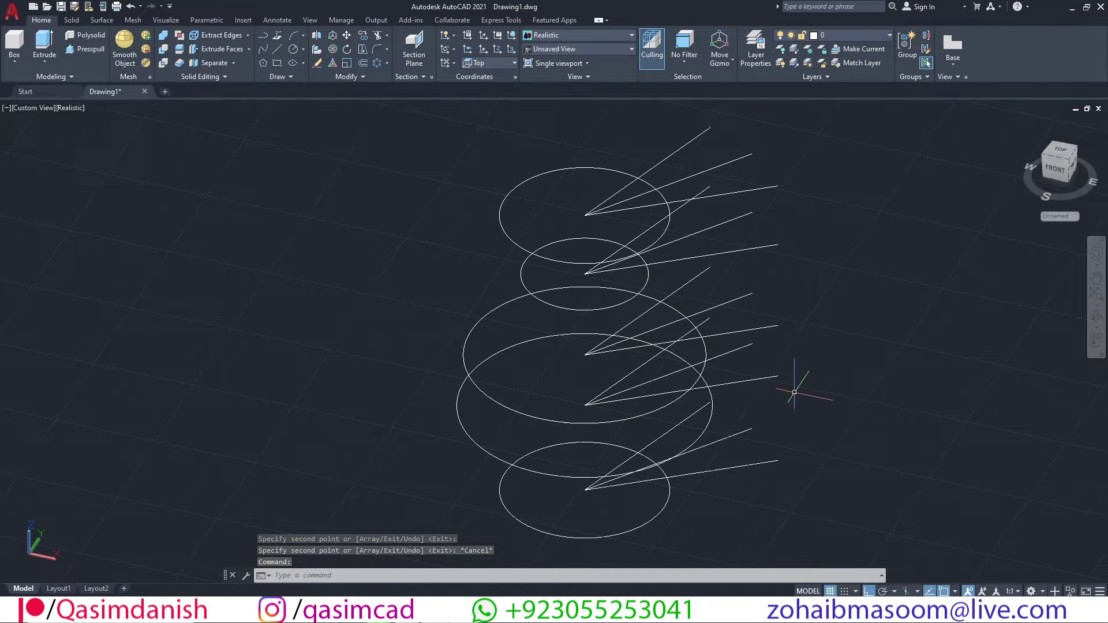
type("ro")
key("Return")
left_click(632, 409)
left_click(604, 380)
key("Return")
left_click(585, 405)
type("30")
key("Return")
- Rotate the three lines of the upper large circle by 60° about that circle's centre
key("Return")
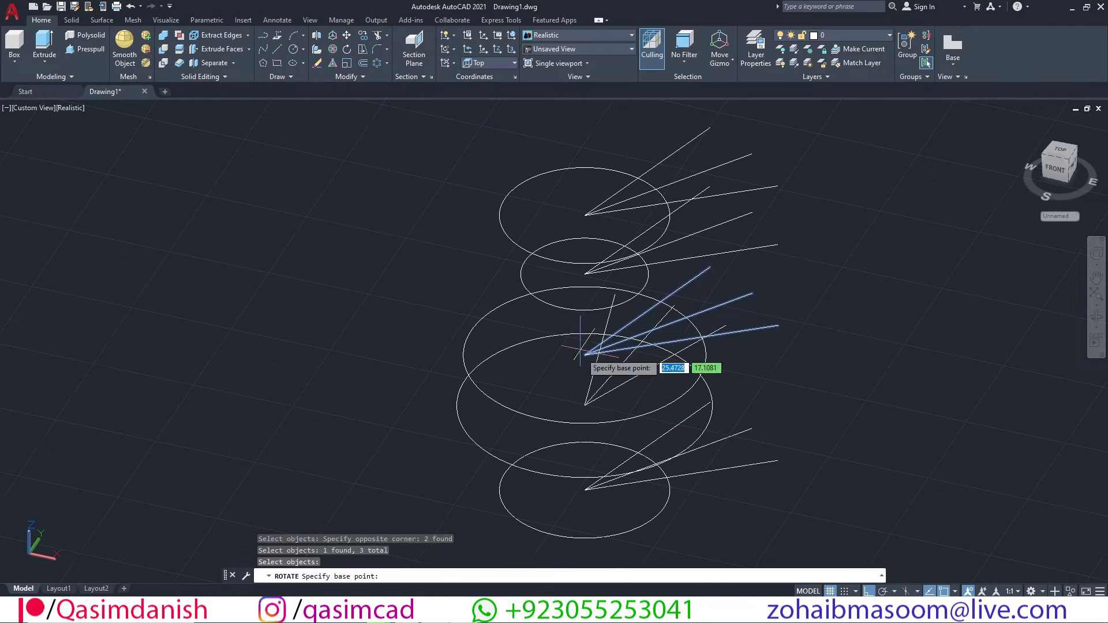
left_click(585, 354)
type("60")
key("Return")
- Rotate the three lines of the smallest circle by 60° about that circle's centre
middle_click_drag(720, 281, 705, 334)
key("Return")
left_click(660, 265)
key("Return")
left_click(570, 328)
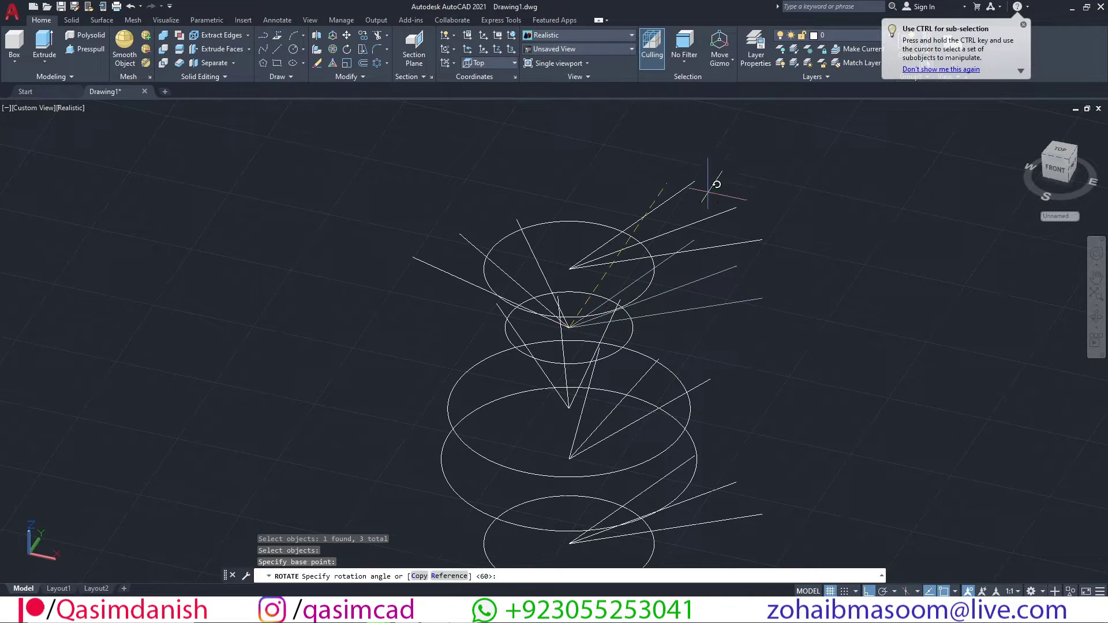
type("60")
key("Return")
- Rotate the three lines of the topmost circle by 45° about that circle's centre
key("Return")
left_click(737, 257)
left_click(670, 173)
key("Return")
left_click(569, 269)
type("45")
key("Return")
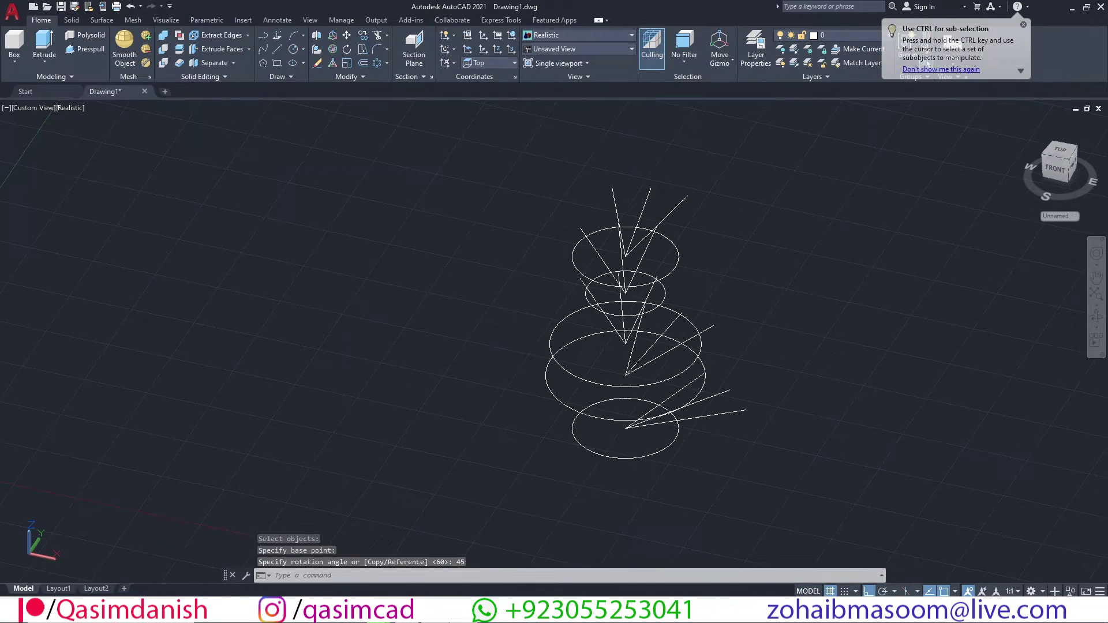
- Trim the radial lines of all five circles back to the circle edges using fence selections
middle_click_drag(724, 381, 571, 341, "shift")
type("tr")
key("Return")
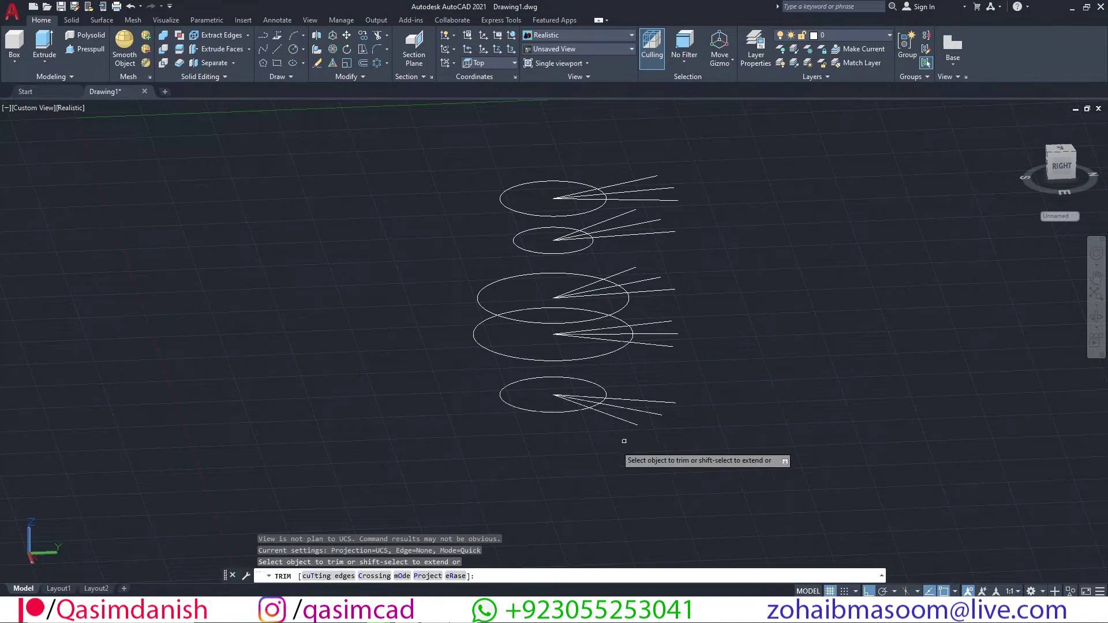
left_click(611, 443)
left_click(589, 419)
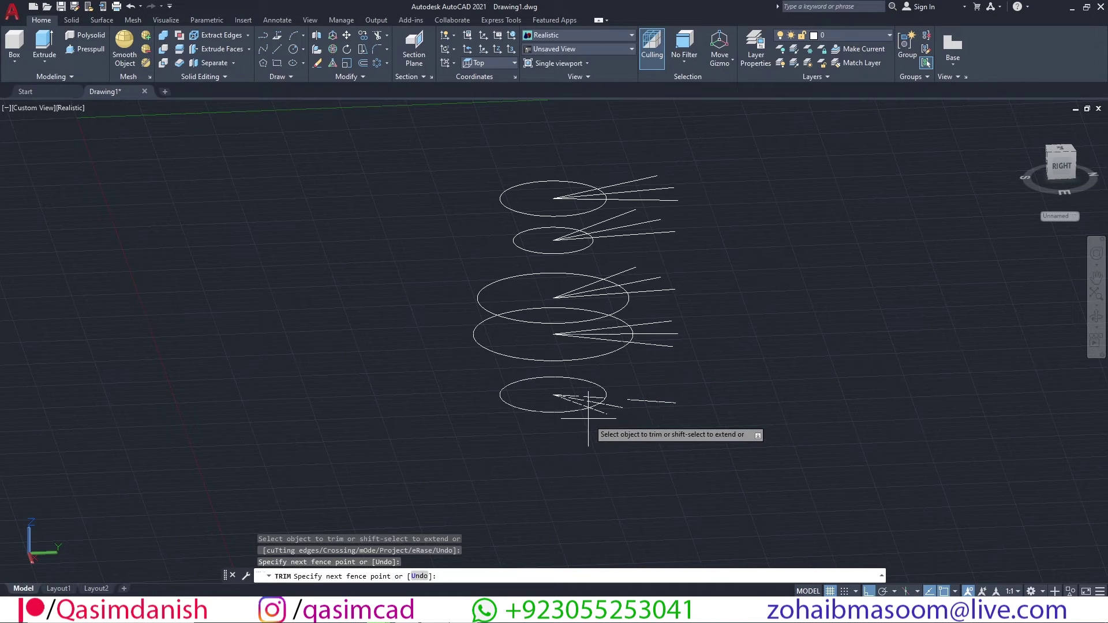
left_click(616, 399)
left_click(639, 375)
left_click(640, 310)
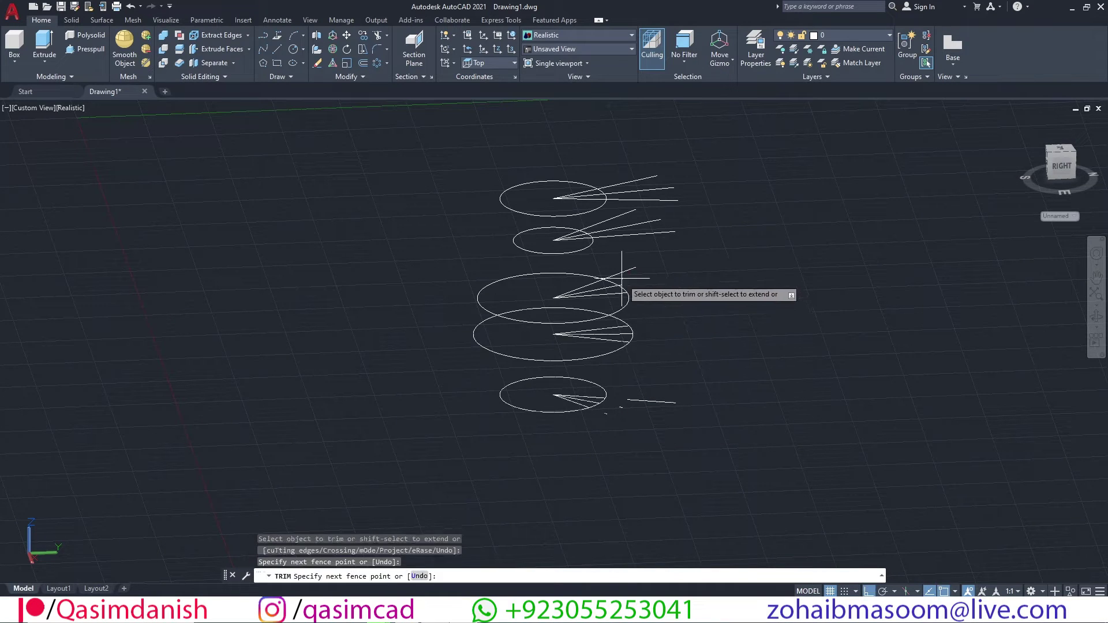
scroll(595, 290, "up", 5)
left_click(594, 282)
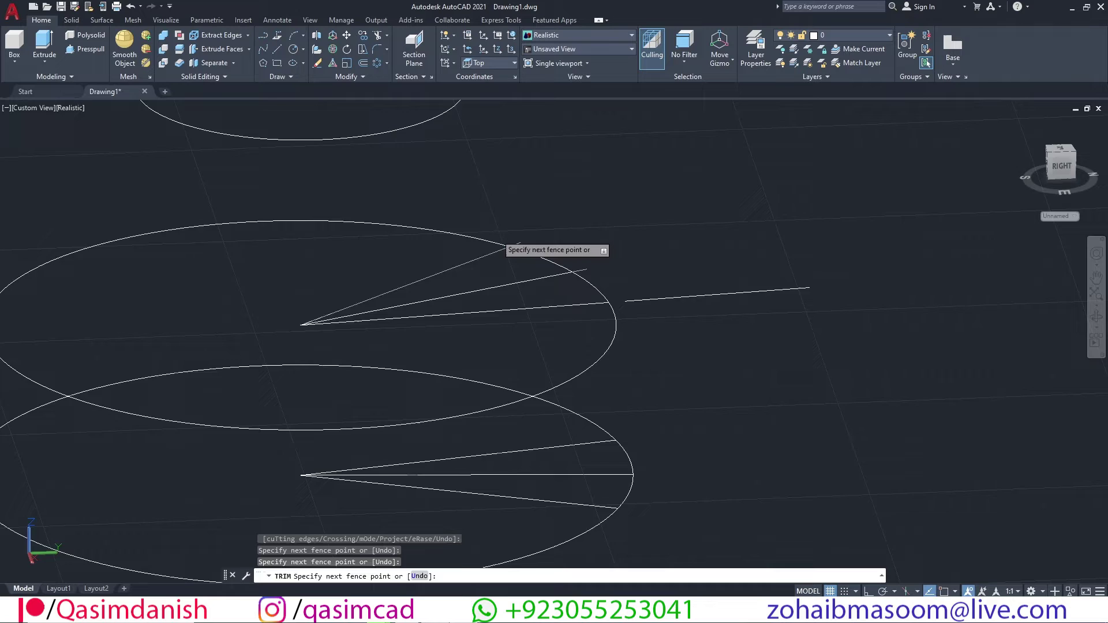
left_click(501, 243)
scroll(686, 237, "down", 4)
key("Escape")
- Delete the leftover line pieces lying outside the circles
left_click(608, 401)
left_click(826, 512)
key("Delete")
left_click(582, 208)
left_click(788, 426)
key("Delete")
scroll(772, 364, "down", 2)
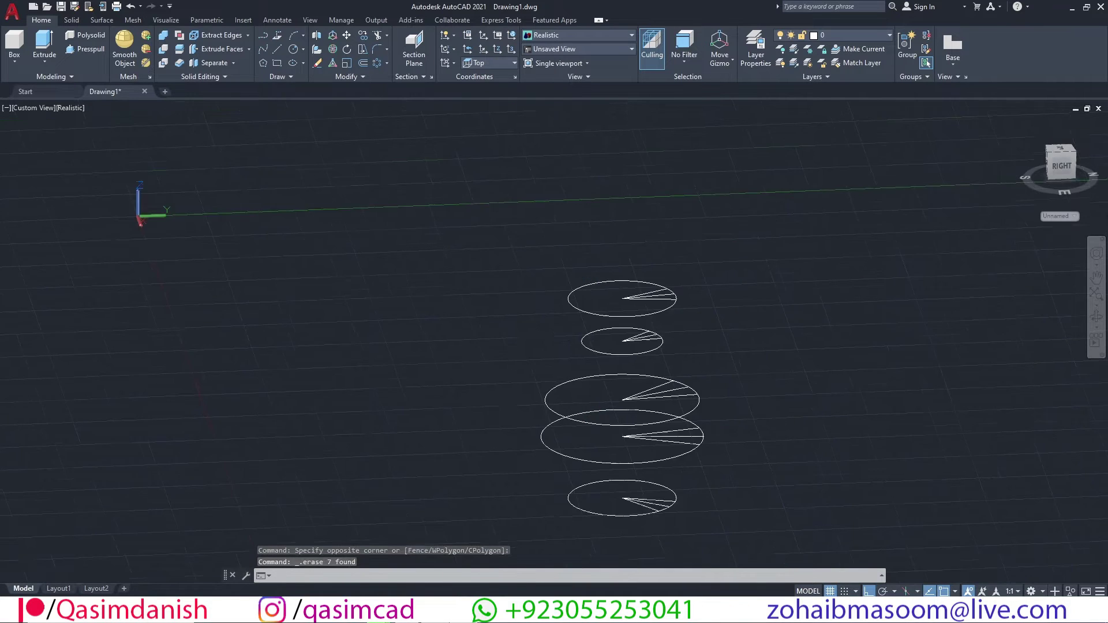
- Draw an S-shaped arc polyline through the outer ends of the bottom circle's three lines, with its start direction pointing outward
mouse_move(802, 382)
middle_mouse_down()
mouse_move(768, 334)
mouse_move(791, 367)
middle_mouse_up()
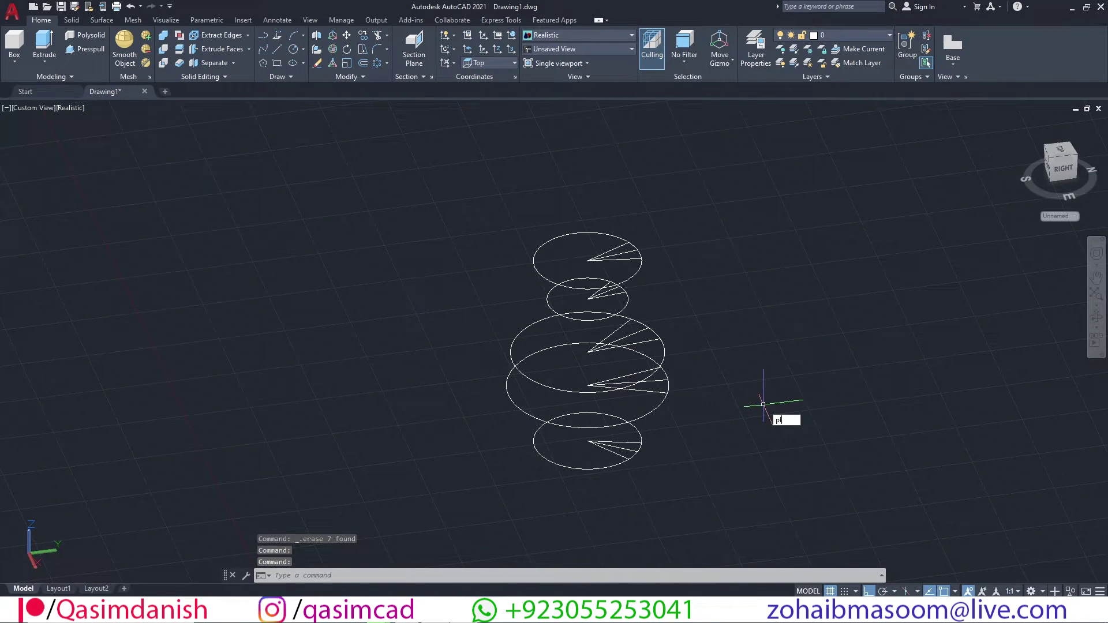
type("pl")
key("Return")
scroll(628, 457, "up", 2)
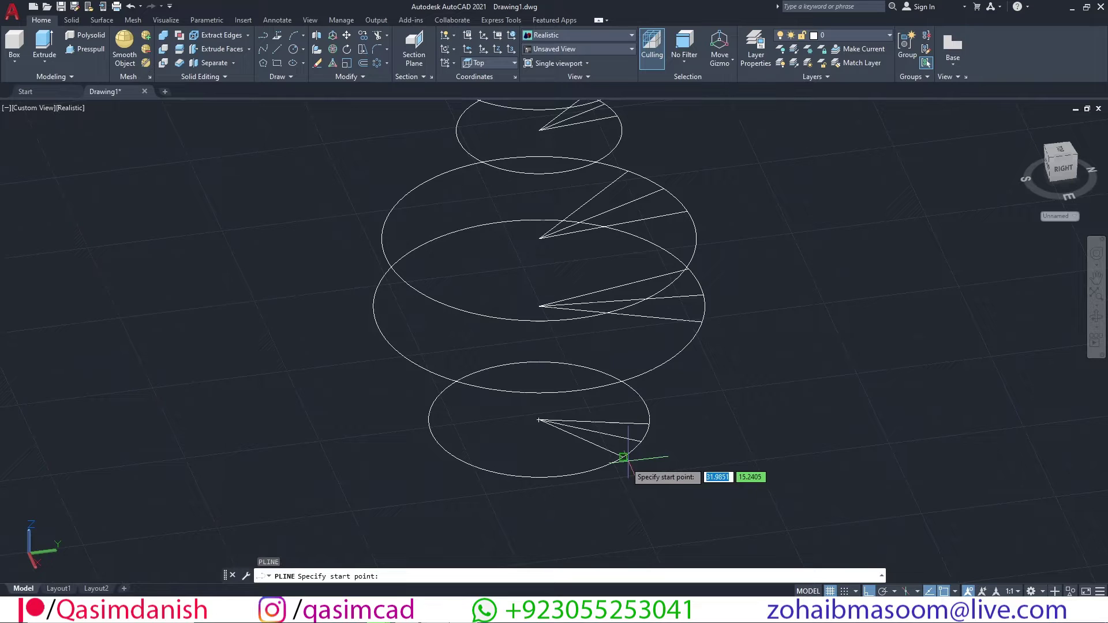
type("a")
key("Return")
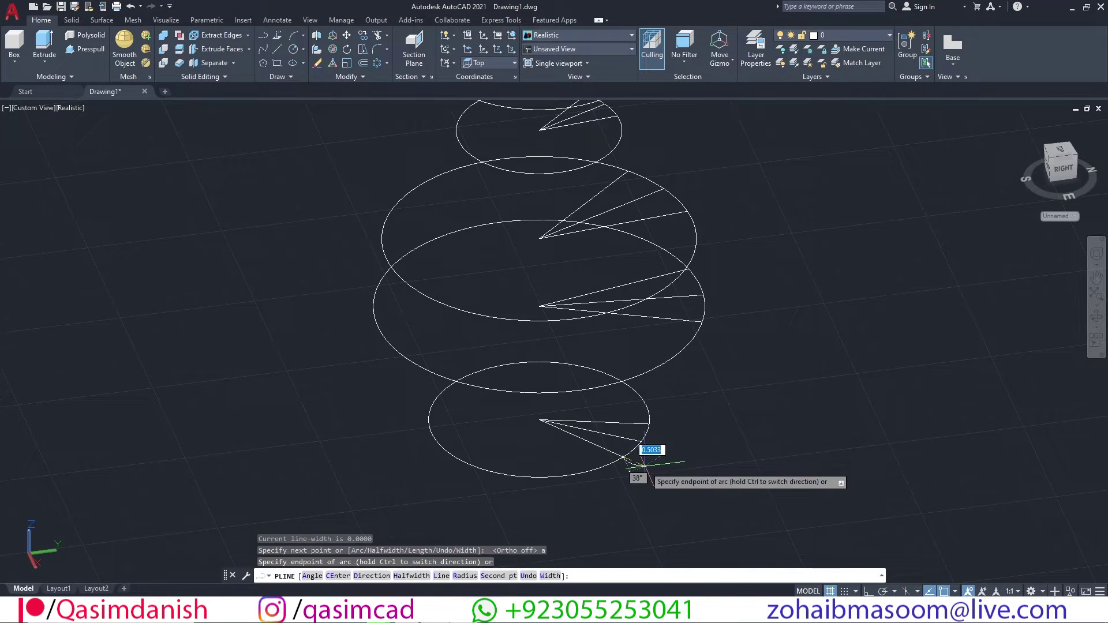
type("d")
key("Return")
left_click(642, 464)
left_click(642, 442)
left_click(649, 424)
key("Return")
- Draw a matching S-shaped arc polyline through the three line ends on the lower large circle, starting outward
key("Return")
left_click(682, 365)
type("a")
key("Return")
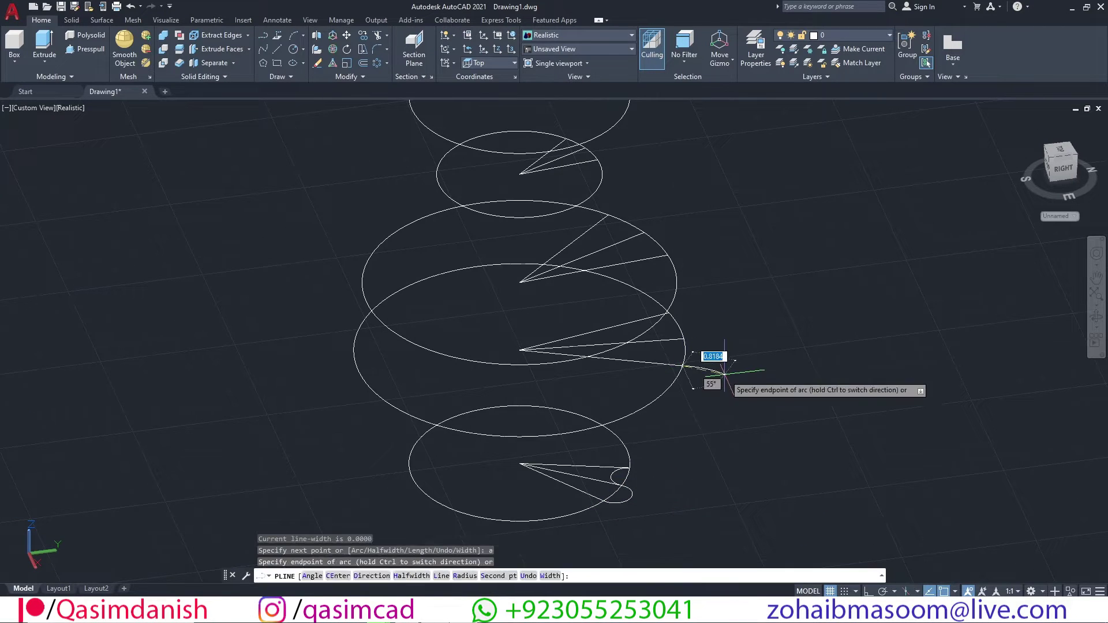
type("d")
key("Return")
left_click(683, 366)
left_click(683, 339)
key("Return")
- Draw an S-shaped arc polyline through the three line ends on the upper large circle, starting outward
key("Return")
middle_click_drag(703, 280, 703, 330)
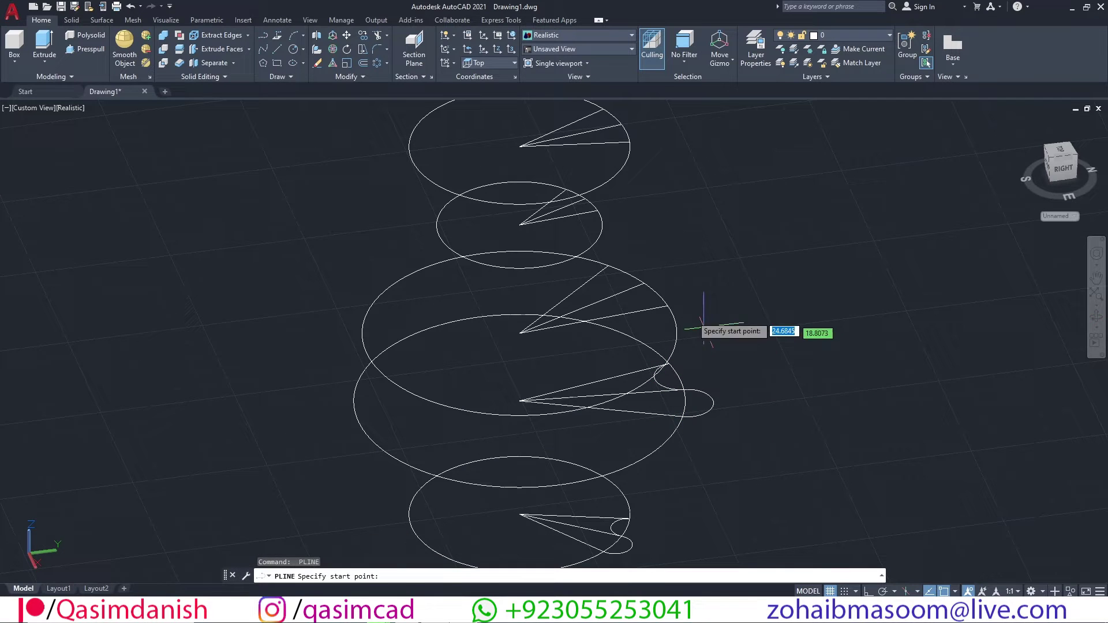
type("a")
key("Return")
type("d")
key("Return")
left_click(697, 300)
left_click(644, 283)
left_click(608, 265)
key("Return")
- Draw an S-shaped arc polyline through the three line ends on the smallest circle, starting outward
key("Return")
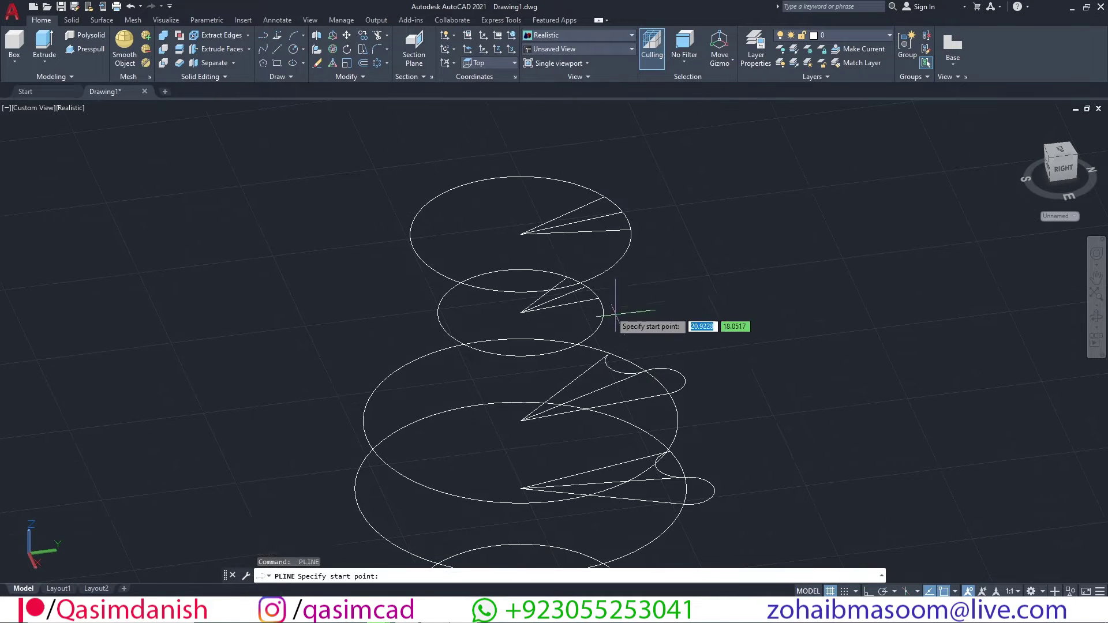
key("Return")
left_click(653, 288)
left_click(588, 284)
left_click(568, 277)
key("Return")
- Draw an S-shaped arc polyline through the three line ends on the topmost circle, starting outward
key("Return")
middle_click_drag(656, 272, 652, 348)
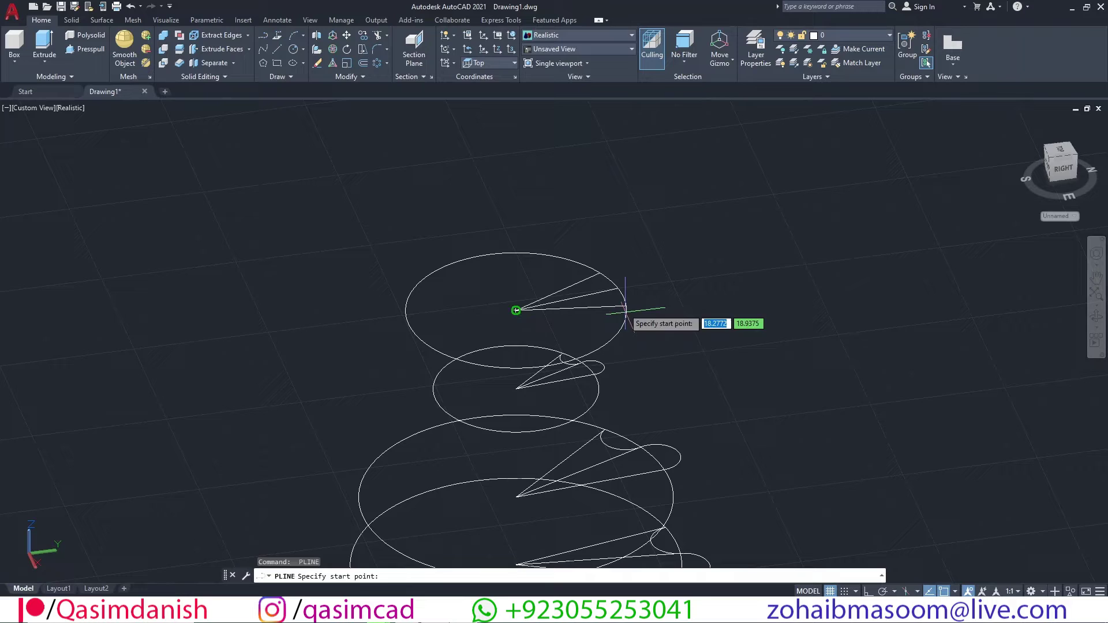
left_click(626, 307)
type("a")
left_click(627, 307)
left_click(627, 308)
key("Return")
- Delete the radial lines inside all five circles, keeping the circles and the S-shaped curves
scroll(627, 308, "down", 2)
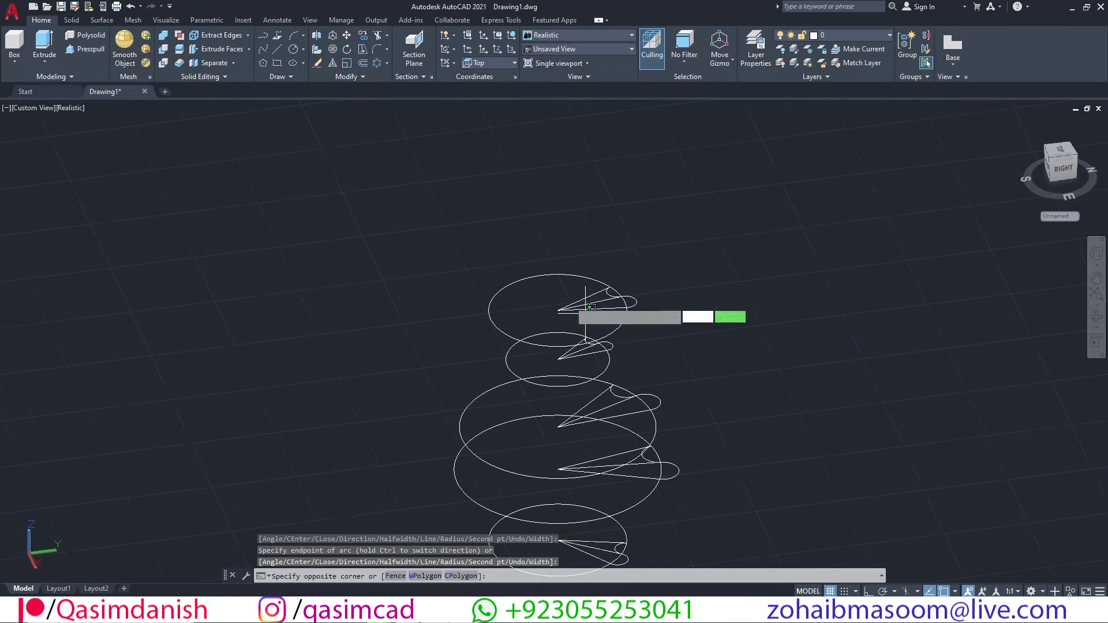
left_click(566, 313)
left_click_drag(568, 352, 549, 365)
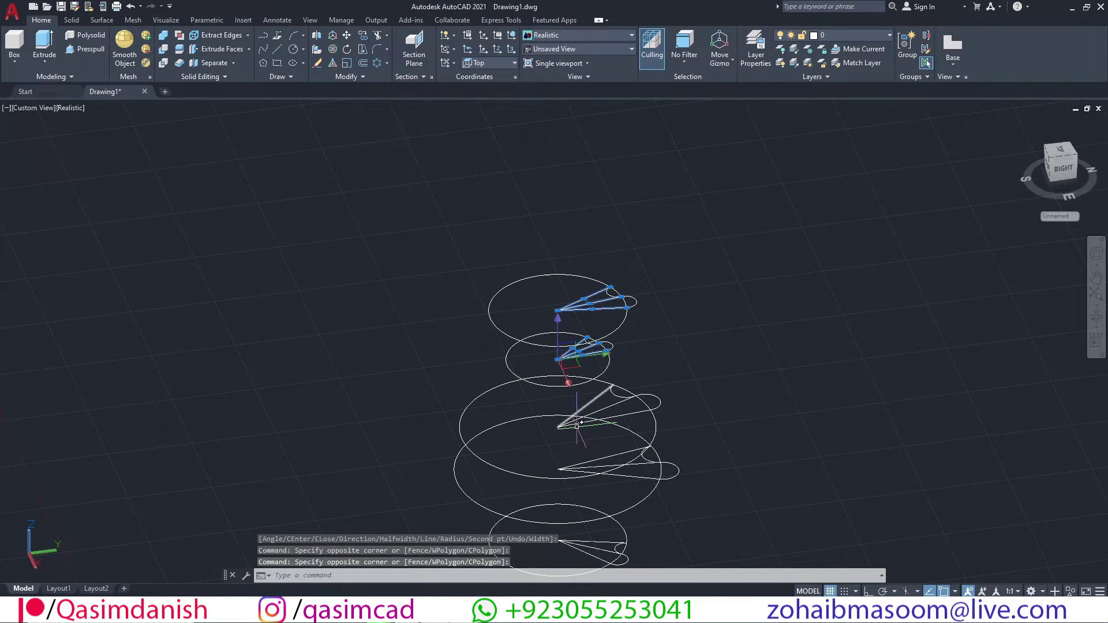
left_click_drag(569, 419, 554, 474)
middle_click_drag(557, 477, 600, 358)
left_click_drag(611, 416, 596, 430)
key("Delete")
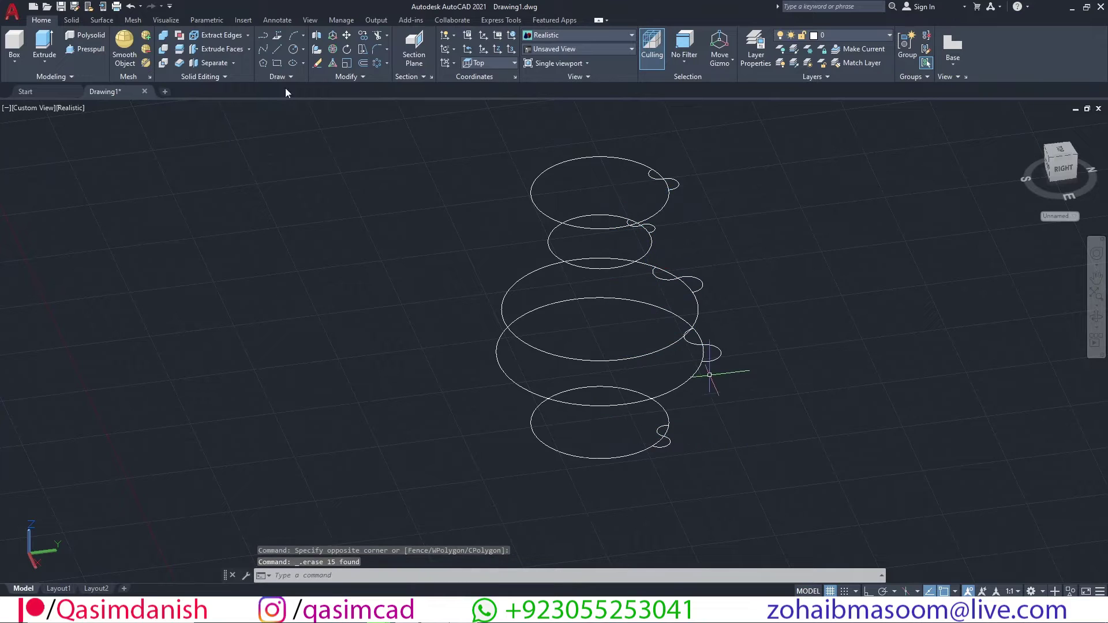
- Loft a surface through the five S-shaped curves from bottom to top, using cross sections only
left_click(107, 23)
left_click(25, 49)
left_click(669, 442)
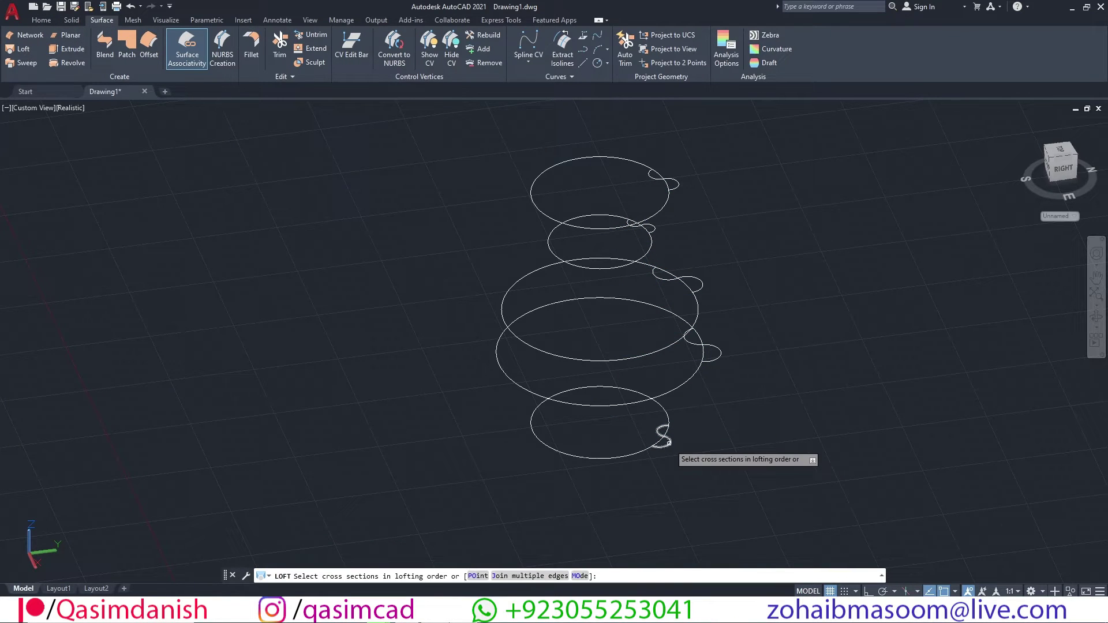
left_click(721, 352)
left_click(695, 278)
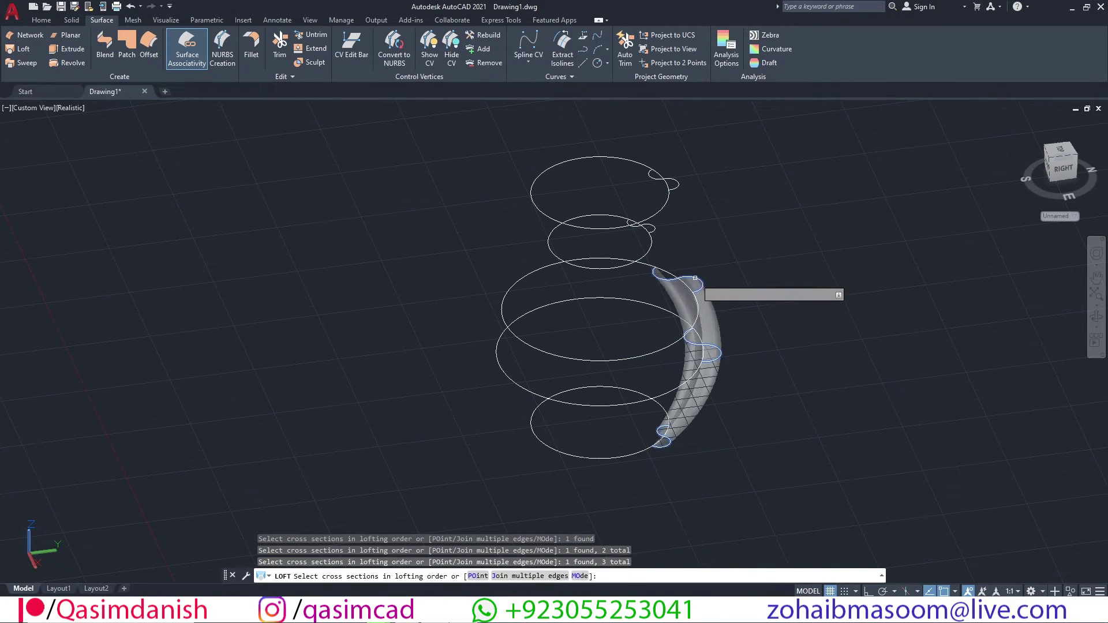
middle_click_drag(668, 178, 681, 337, "shift")
key("Return")
key("Return")
- Delete the four upper circles and the loft's profile curves, keeping the bottom circle and the lofted surface
left_click(607, 413)
left_click(596, 349)
key("Escape")
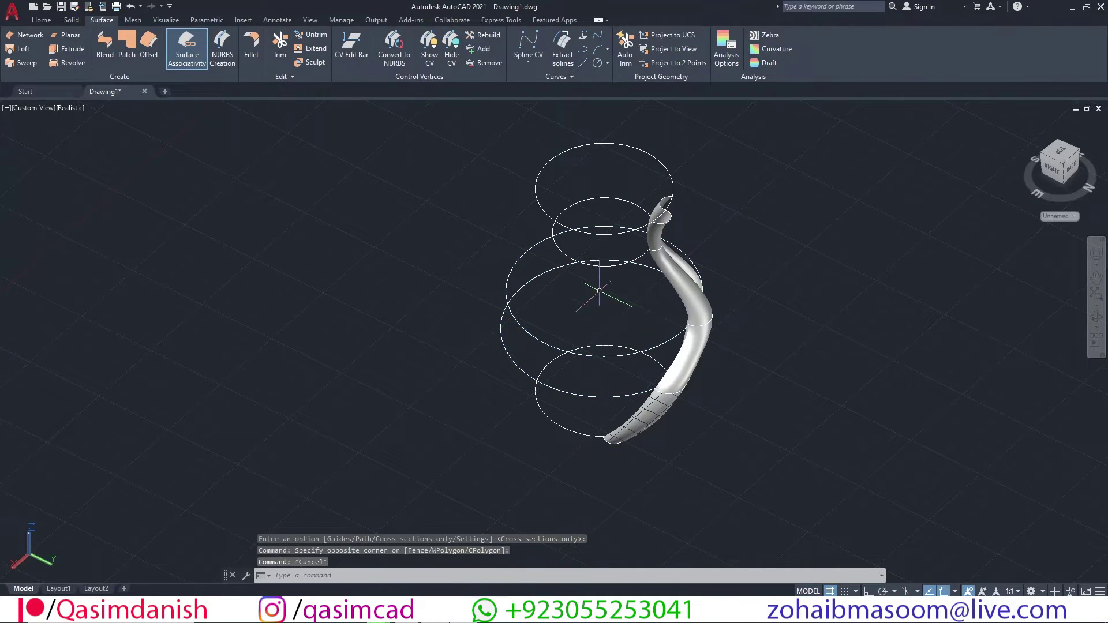
left_click(545, 324)
left_click(499, 347)
left_click(569, 257)
left_click(613, 260)
left_click(550, 206)
key("Delete")
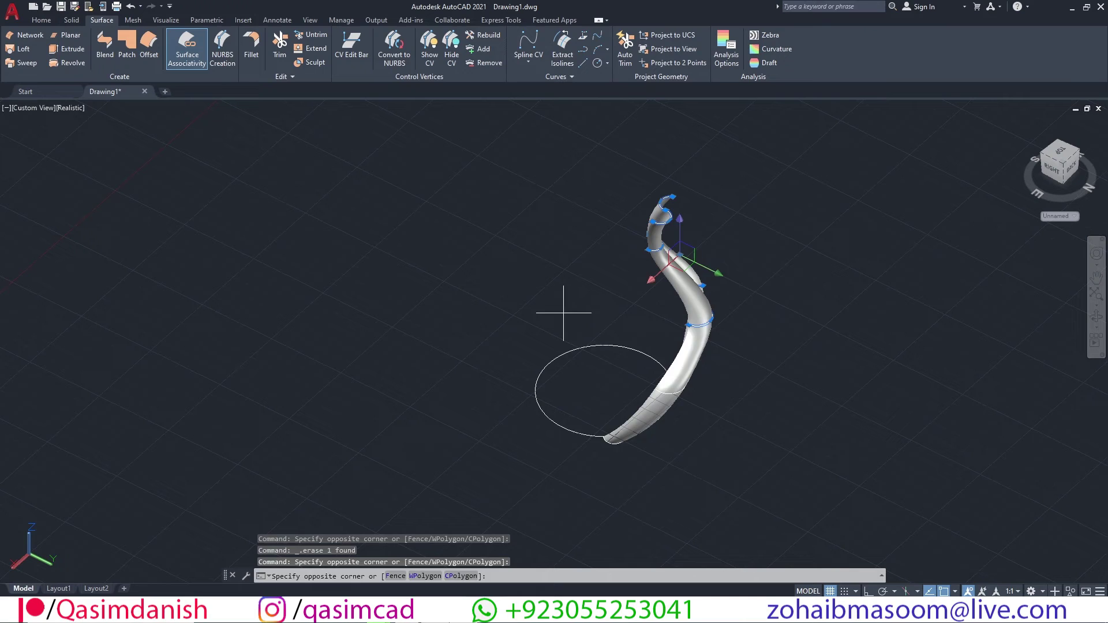
- Create a polar array of the lofted surface about the bottom circle's centre with 10 items over 360°
left_click(41, 21)
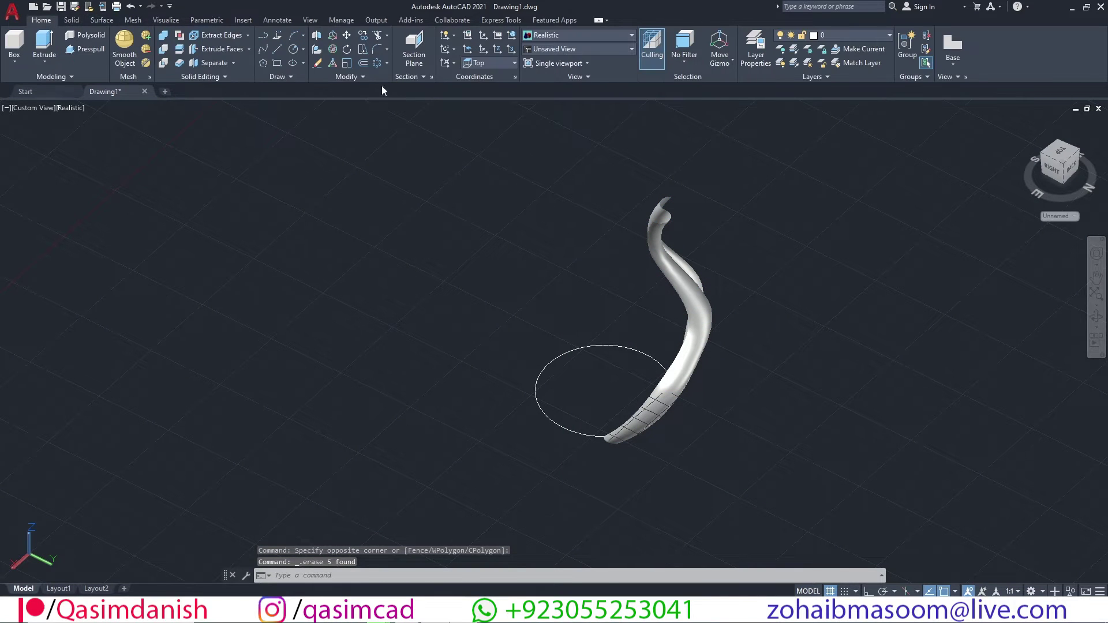
left_click(376, 63)
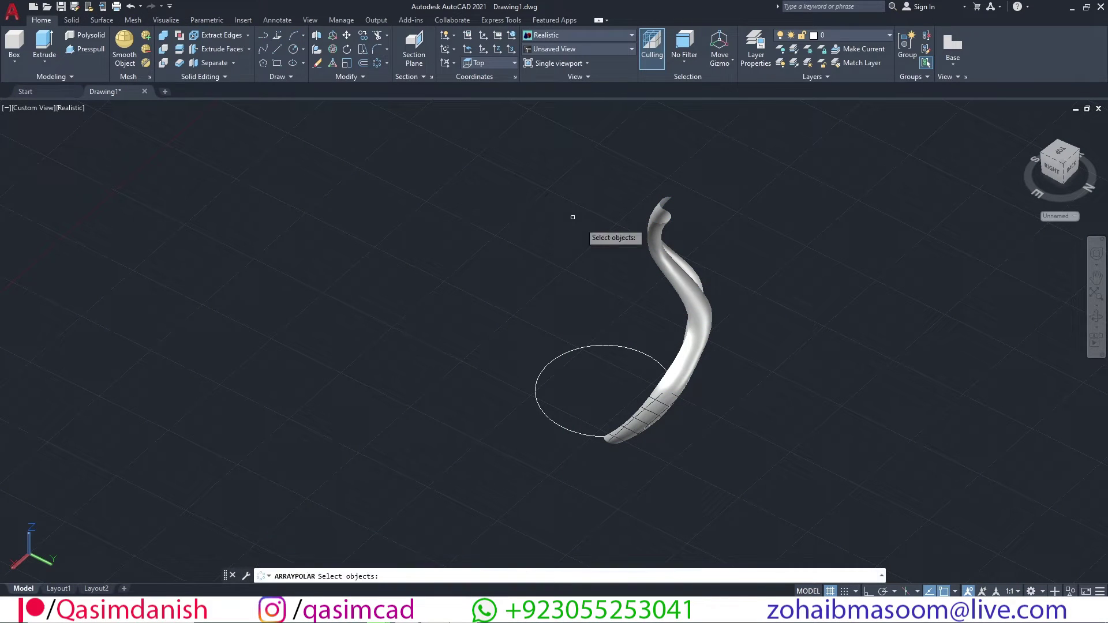
left_click(705, 366)
key("Return")
left_click(604, 391)
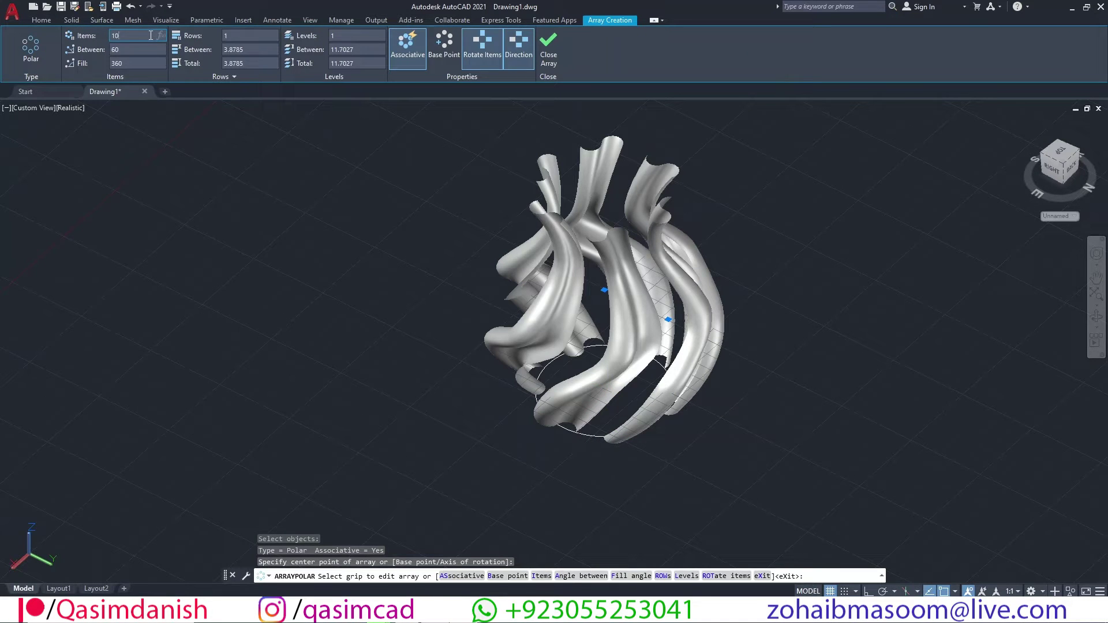
type("10")
key("Return")
key("Return")
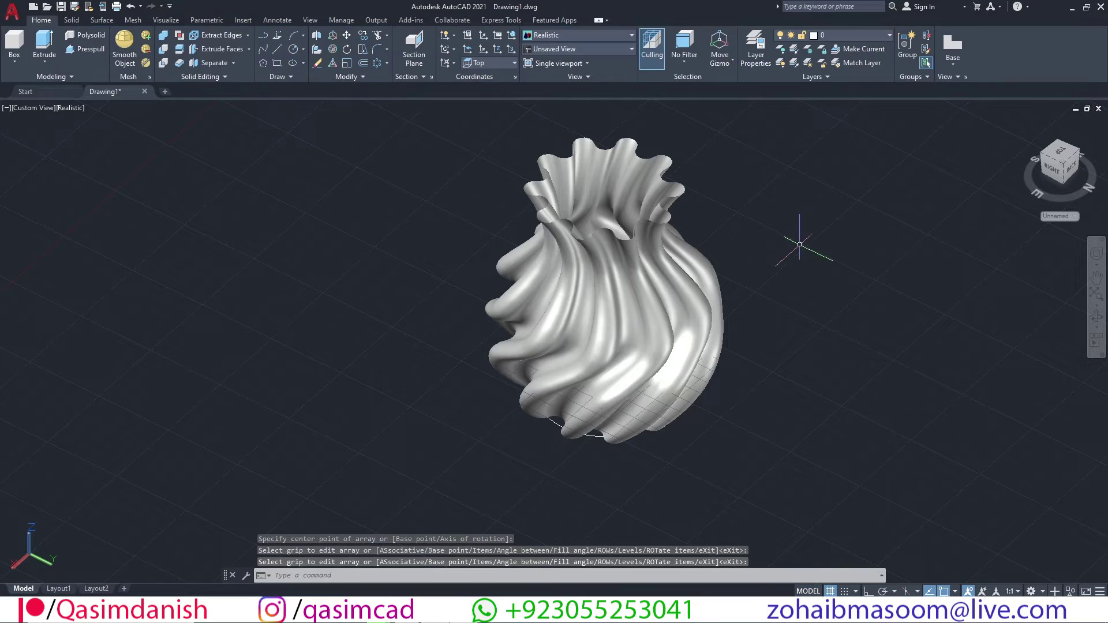
- Explode the polar array into separate surfaces
left_click(706, 323)
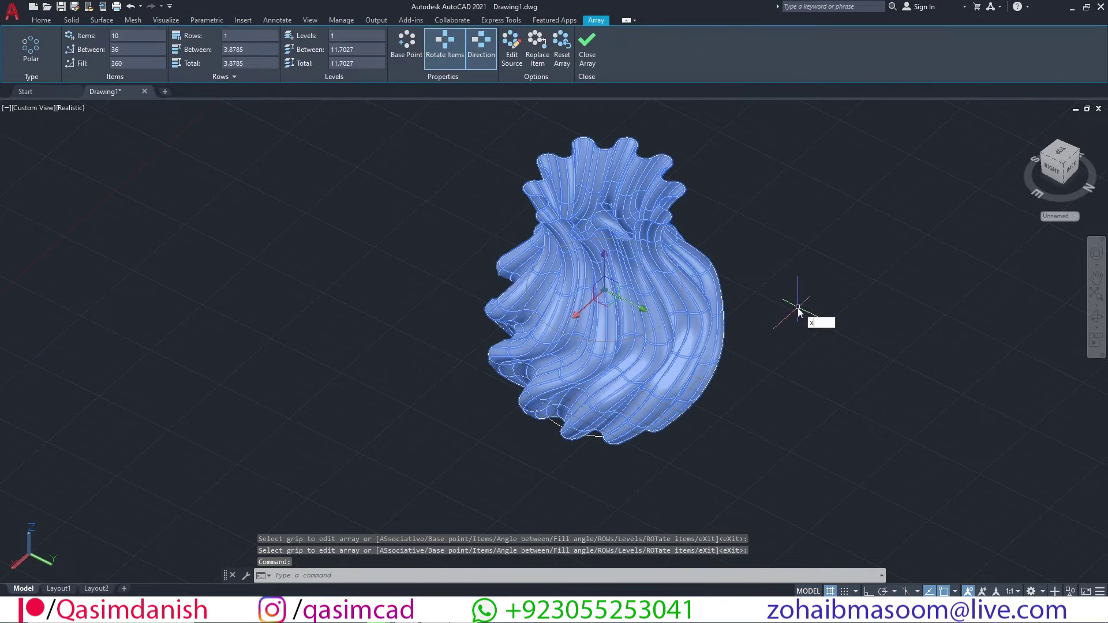
type("x")
key("Return")
- Create a rectangular planar surface extending well beyond the vase on all sides at its base
middle_click_drag(749, 373, 740, 263, "shift")
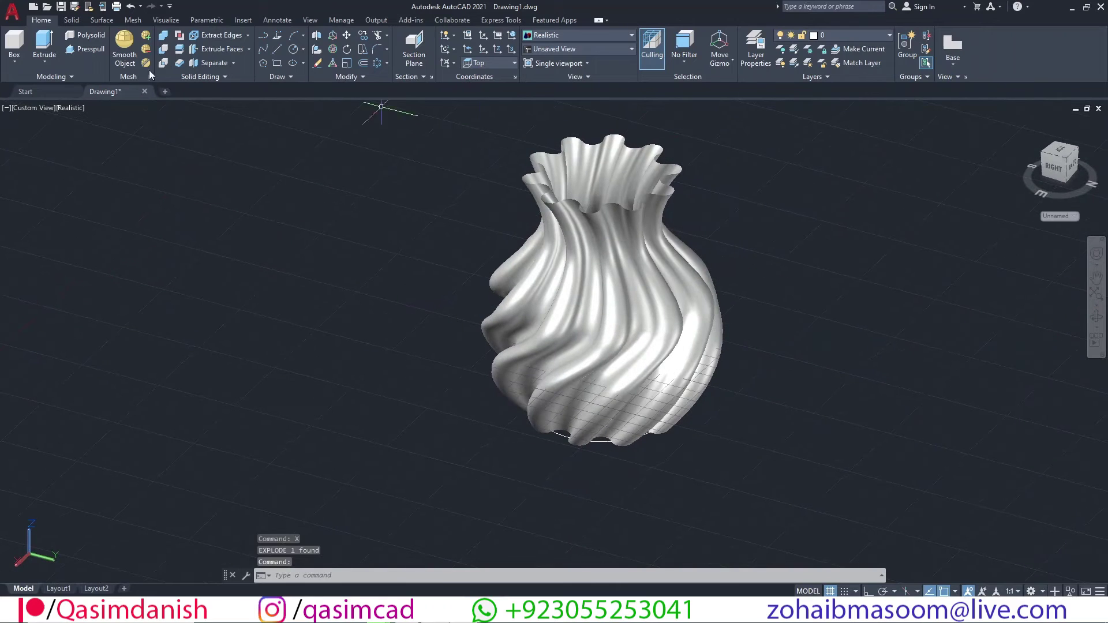
left_click(101, 20)
left_click(67, 35)
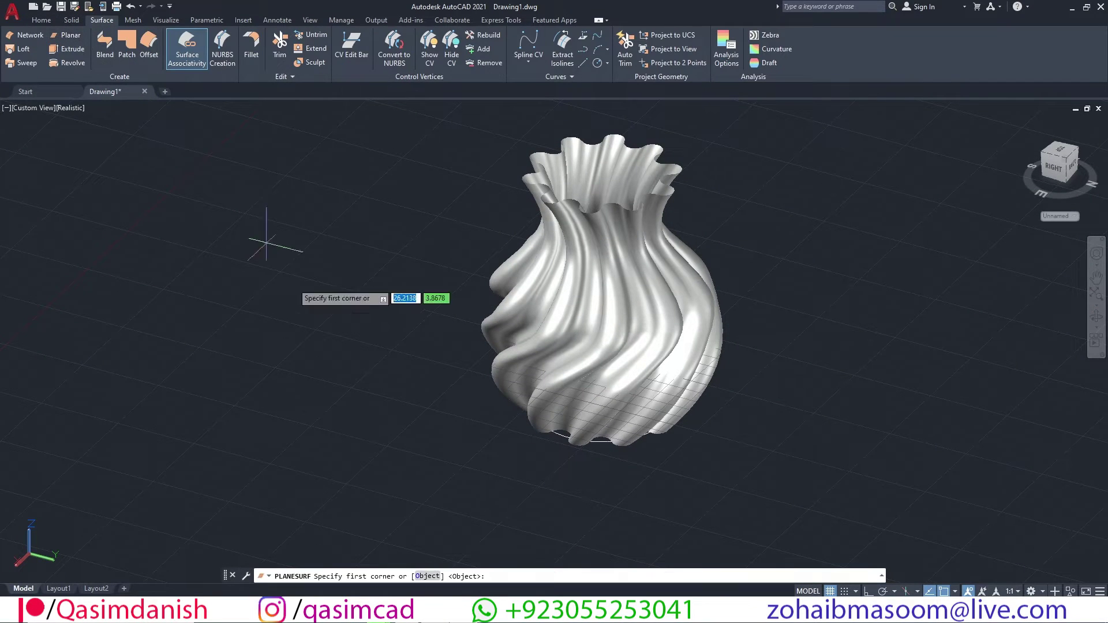
left_click(699, 531)
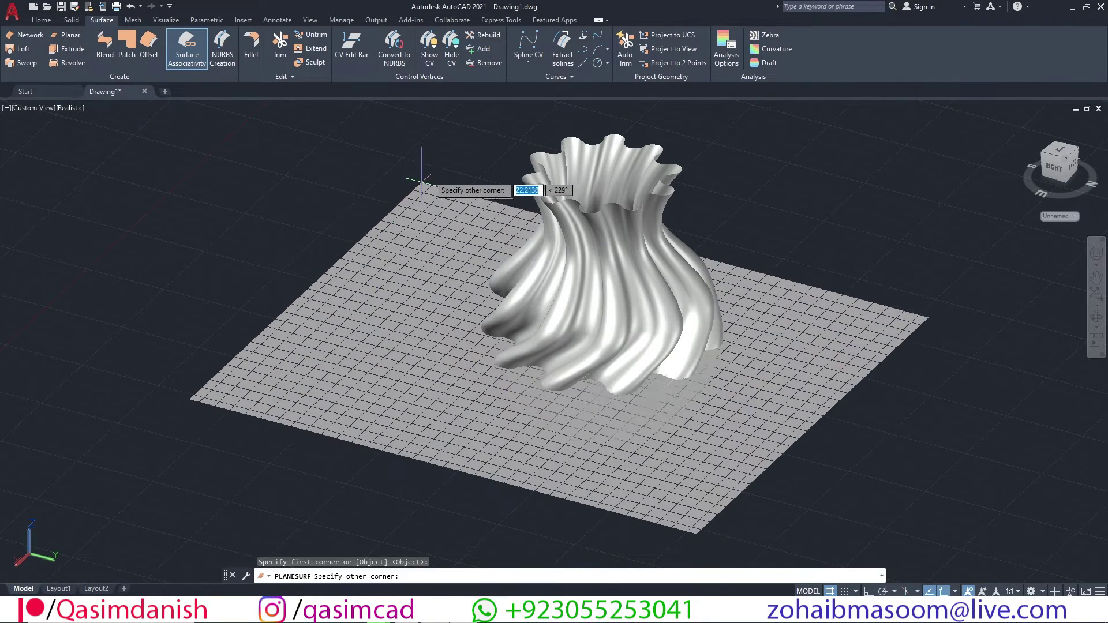
- Copy the planar surface straight up with Ortho on and place the planes across the vase's base and top rim
type("co")
left_click(824, 289)
key("Return")
left_click(1056, 381)
key("F8")
middle_click_drag(1041, 289, 848, 394)
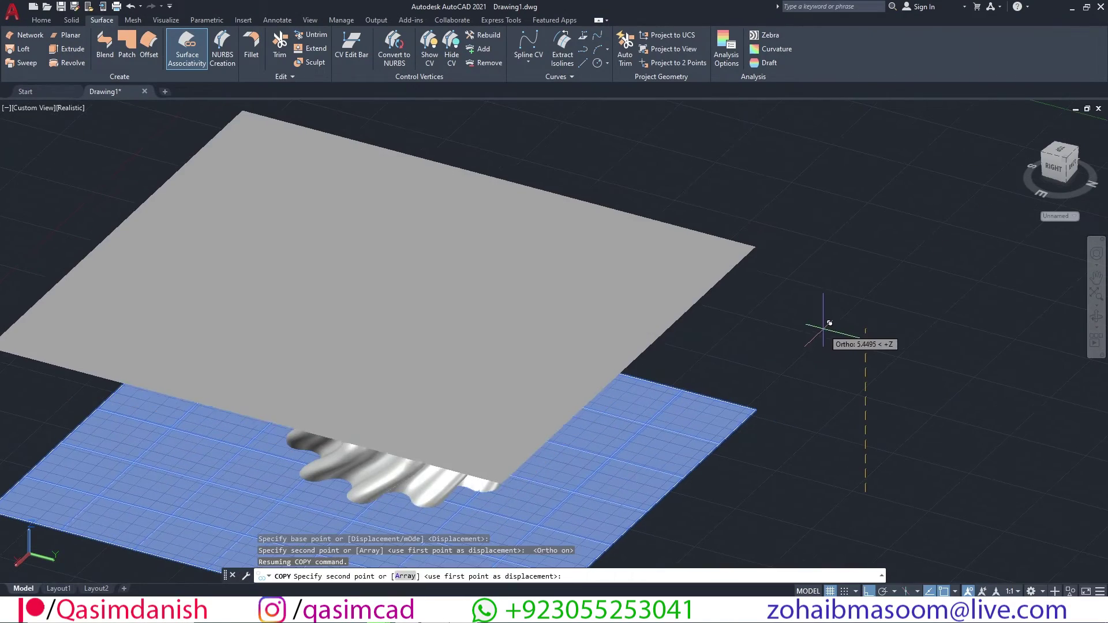
left_click(823, 325)
middle_click_drag(823, 324, 821, 233)
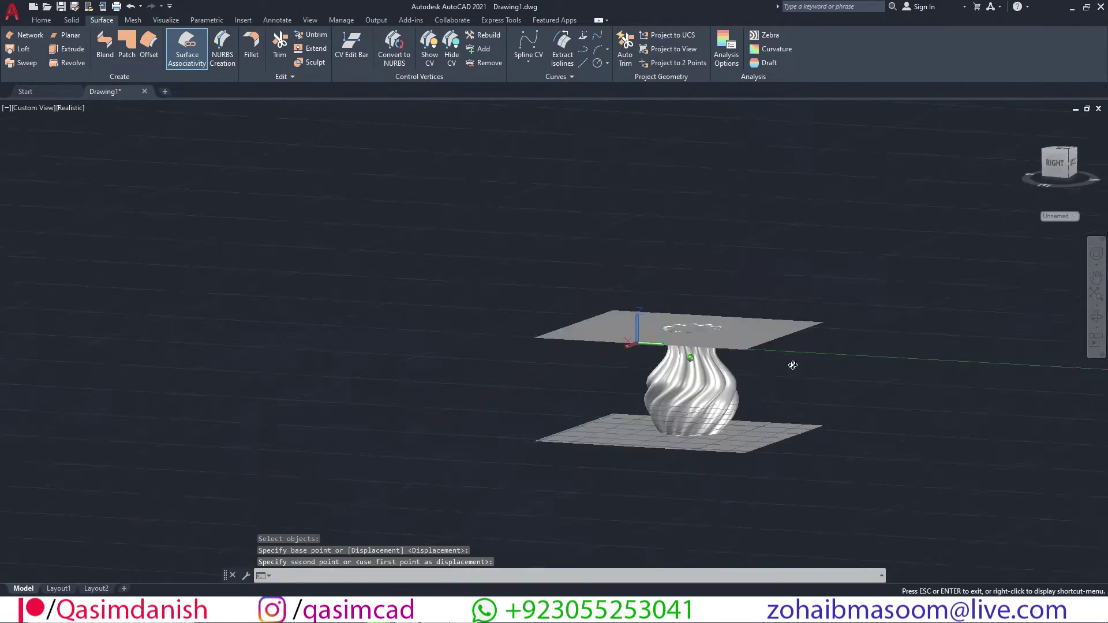
- Sculpt the ten vase surfaces and the two planar surfaces into one closed solid
middle_click_drag(793, 365, 771, 390, "shift")
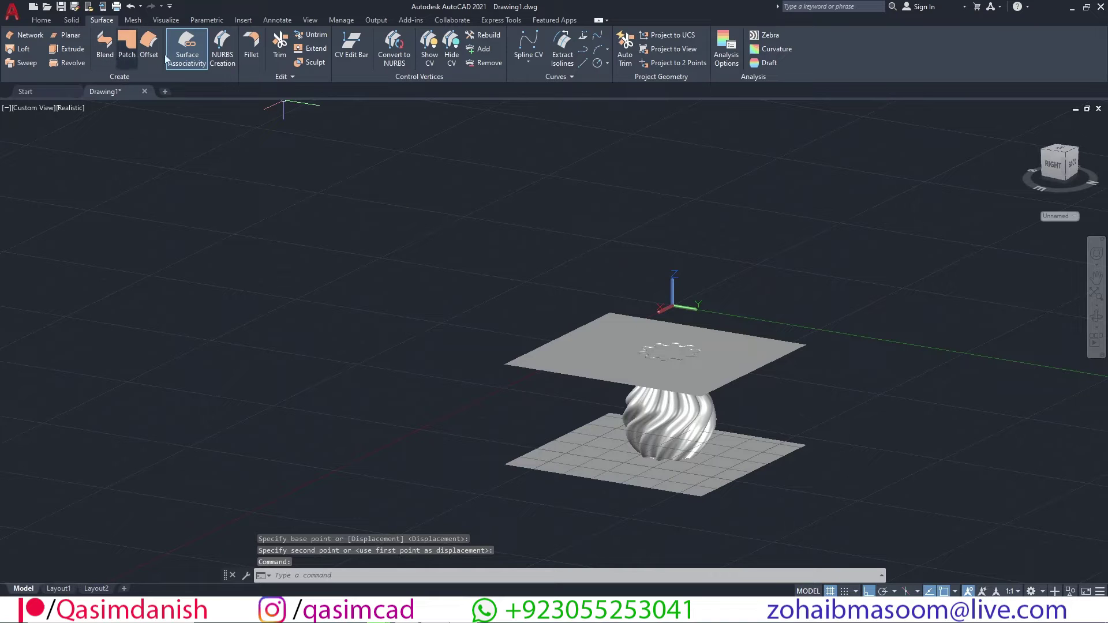
left_click(302, 62)
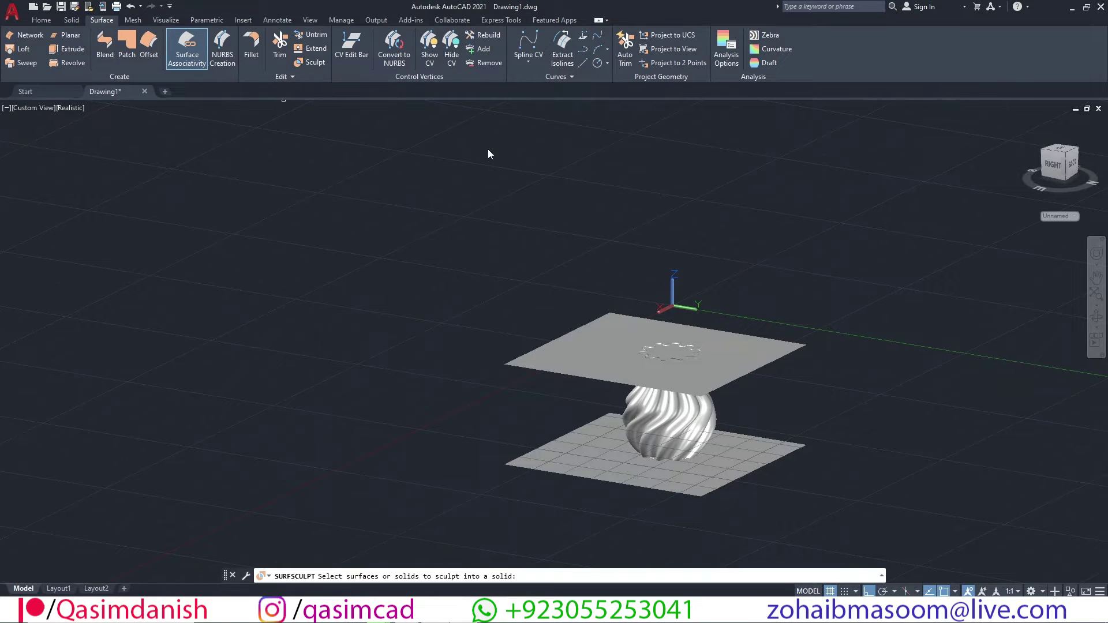
left_click(620, 321)
left_click(679, 409)
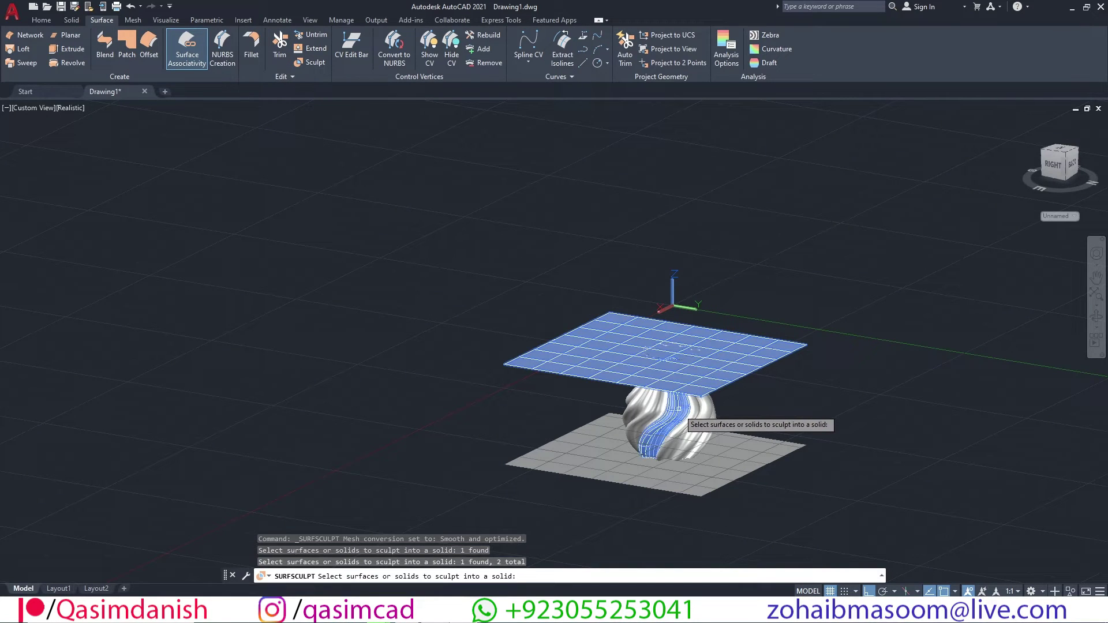
left_click(741, 406)
left_click(601, 421)
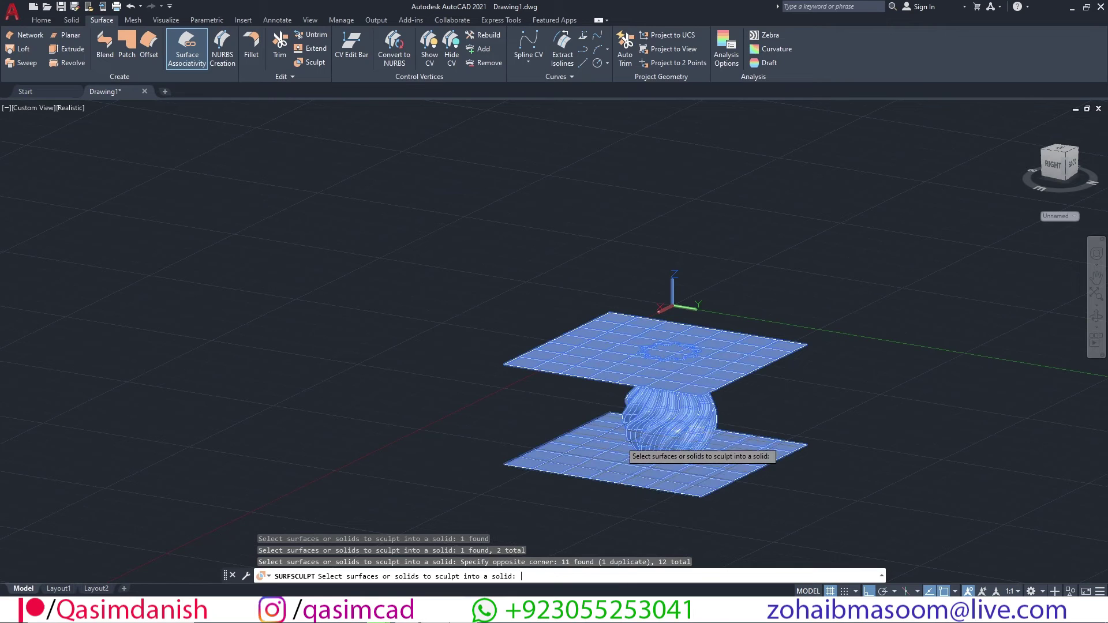
key("Return")
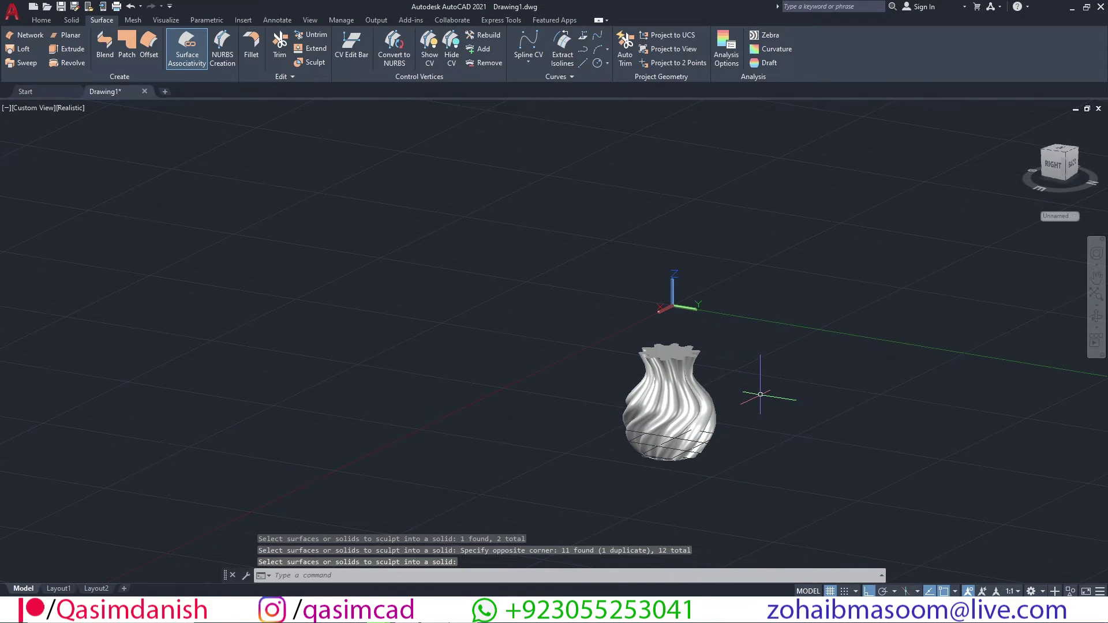
- Extrude the circle on the vase's underside downward into a short round foot
middle_click_drag(712, 456, 637, 314, "shift")
scroll(668, 397, "up", 6)
left_click(660, 339)
key("Escape")
scroll(660, 340, "up", 2)
left_click(673, 336)
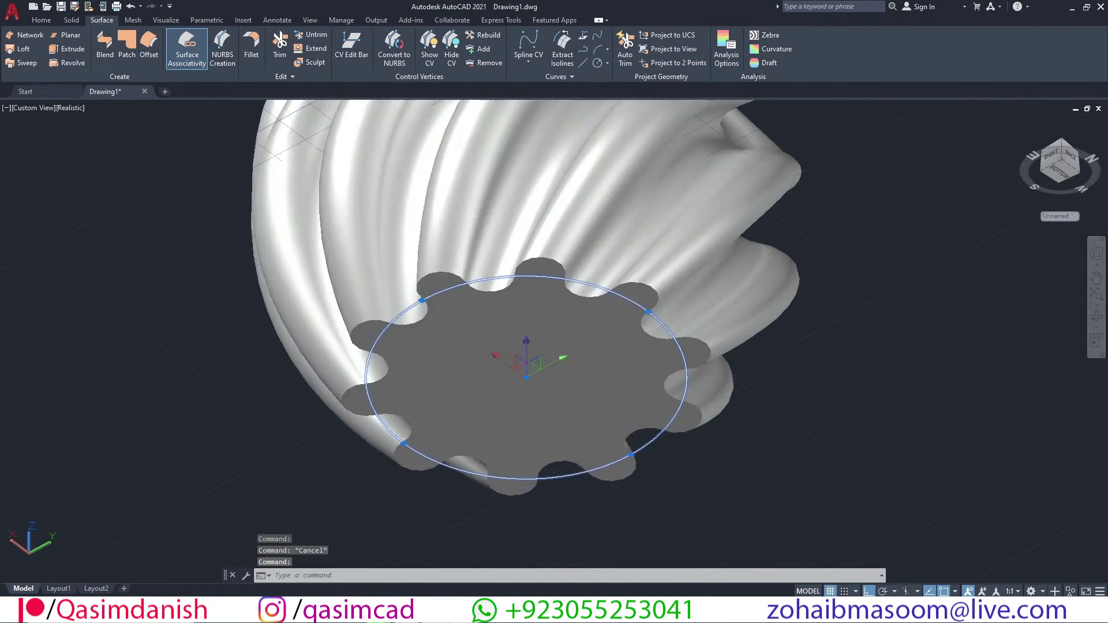
scroll(672, 333, "up", 2)
left_click(639, 304)
left_click(603, 323)
type("ext")
key("Return")
scroll(669, 473, "down", 3)
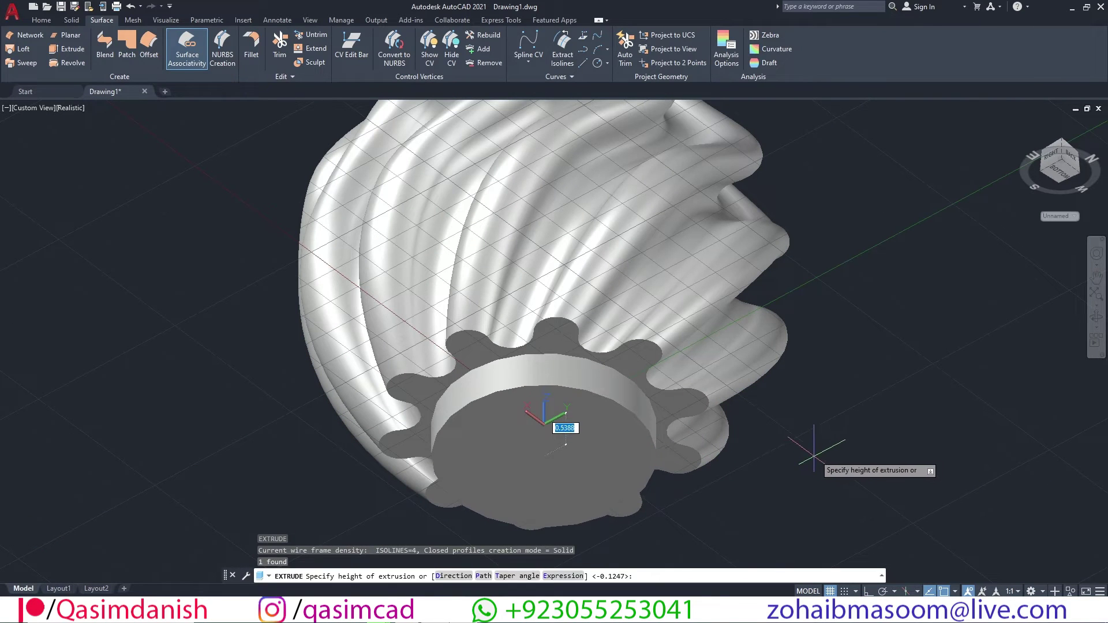
key("Escape")
key("Escape")
- Union the round foot with the vase body into a single solid
left_click(41, 20)
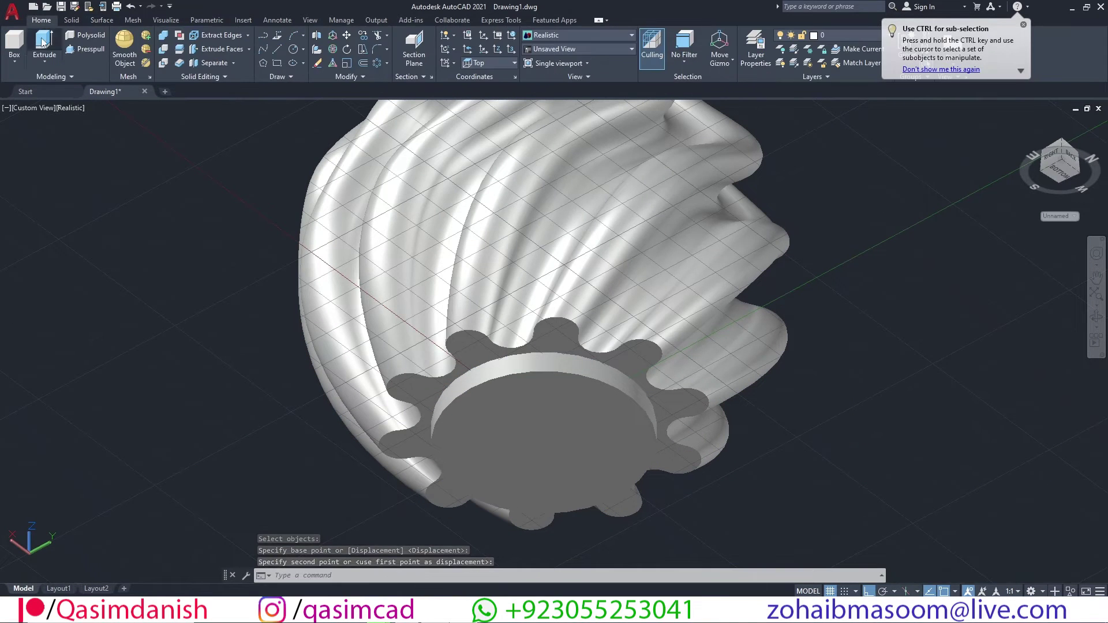
left_click(163, 35)
left_click(530, 397)
key("Return")
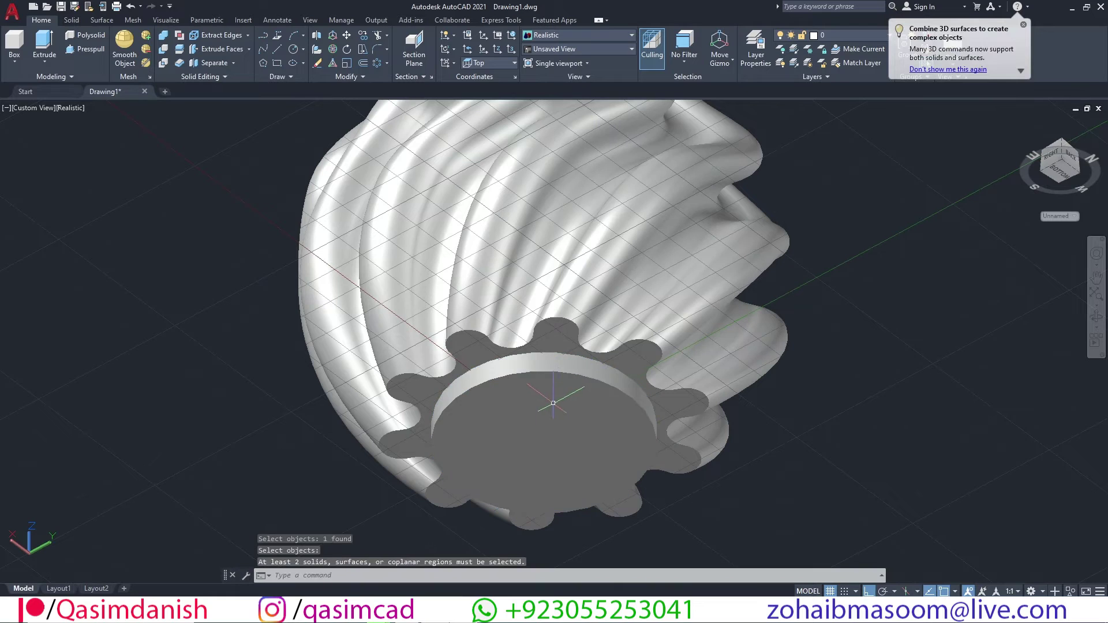
key("Return")
left_click(577, 363)
left_click(578, 337)
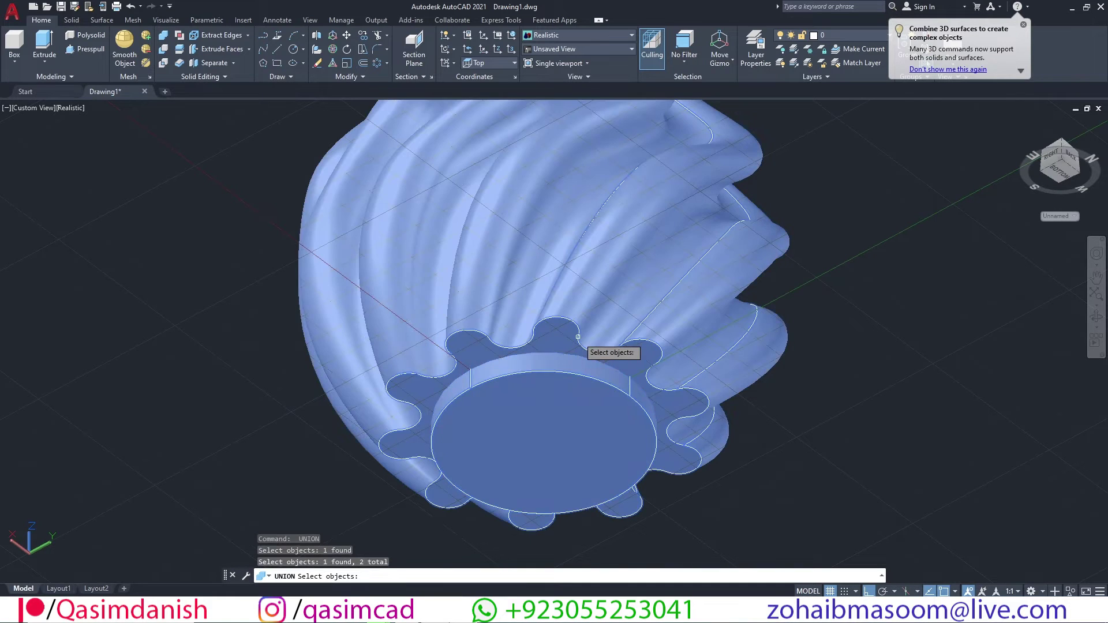
key("Return")
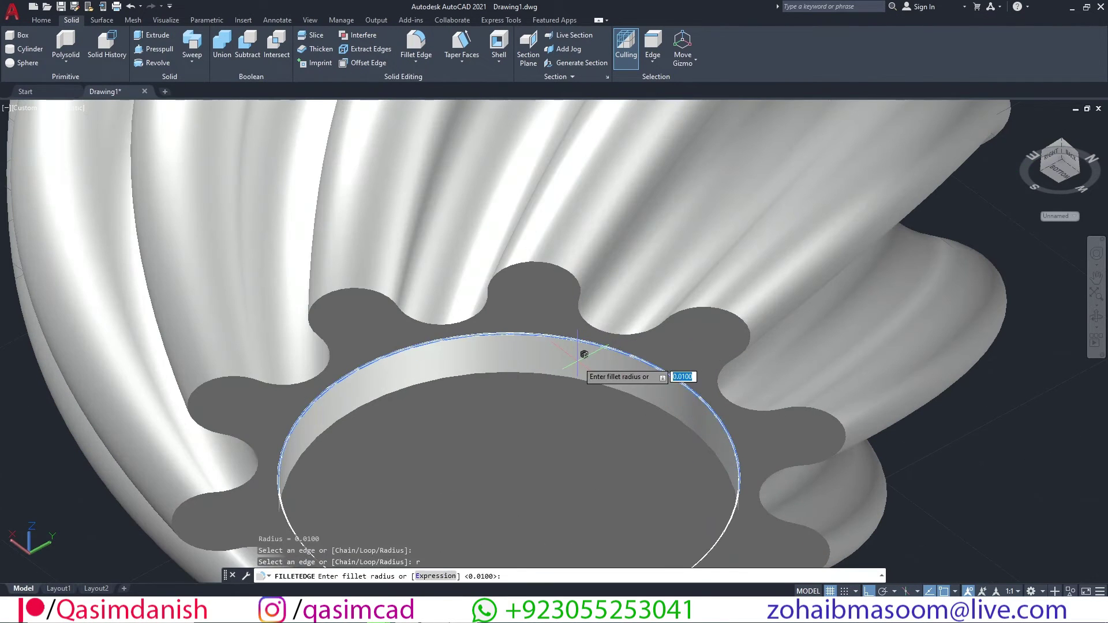
- Fillet the edge where the foot meets the vase with a 0.2 radius and round the foot's lower edge
left_click(574, 376)
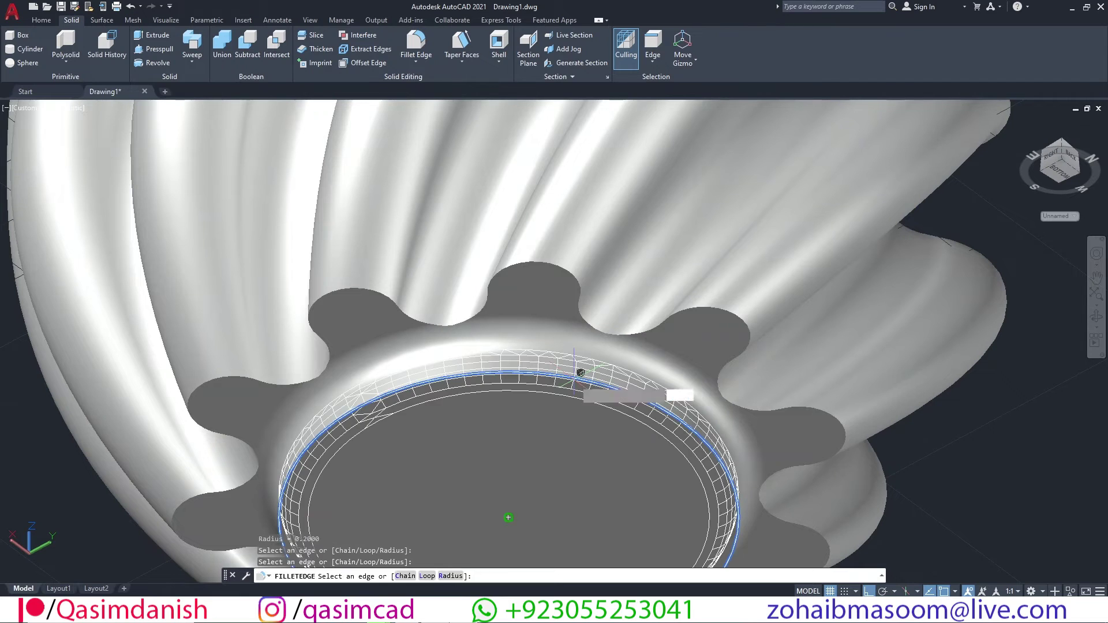
key("Return")
key("Return")
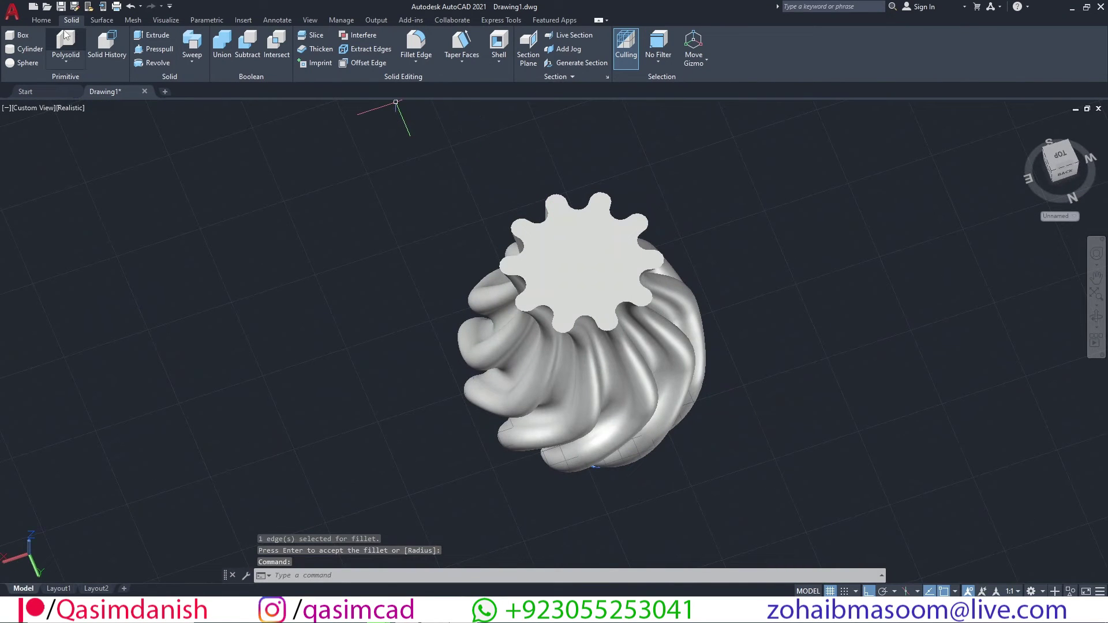
- Shell the vase into a thin-walled hollow body, removing the flat top face to leave the mouth open
left_click(504, 51)
left_click(599, 294)
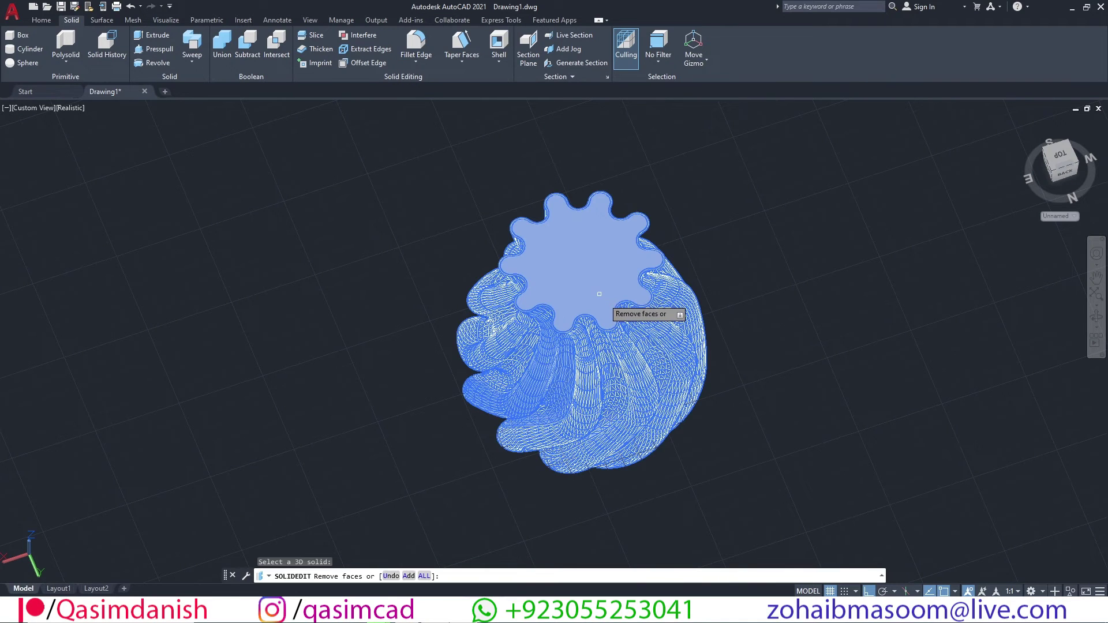
left_click(607, 271)
scroll(646, 248, "up", 5)
key("Return")
left_click(708, 236)
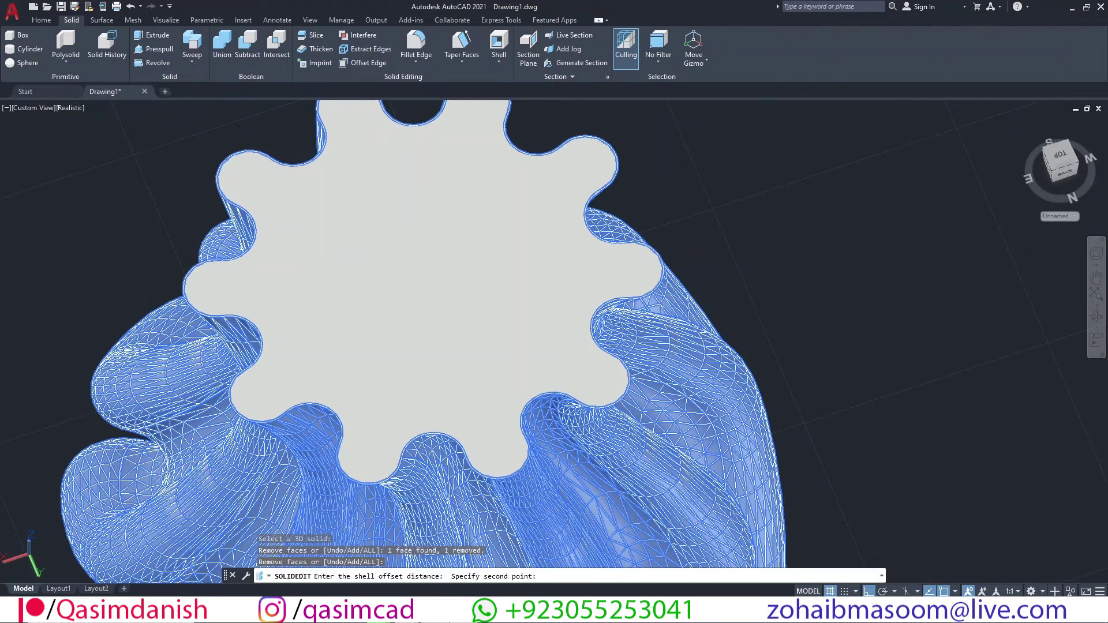
key("Return")
key("Return")
scroll(712, 246, "down", 2)
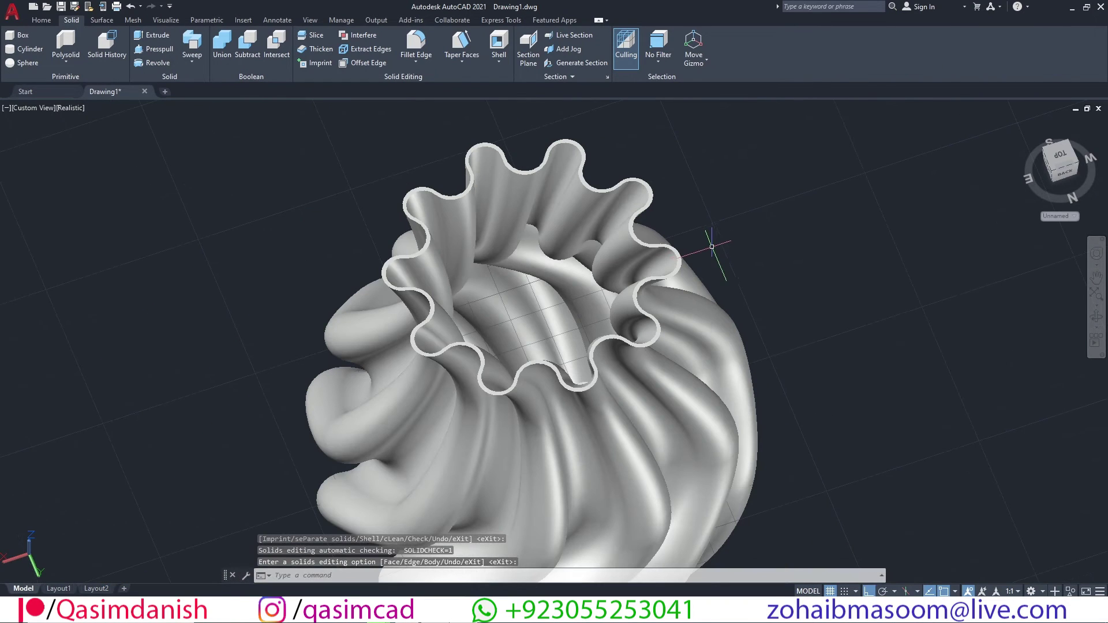
- Begin an edge fillet along the vase's outer rim, trying a radius of 0.05 and settling on 0.03
left_click(416, 43)
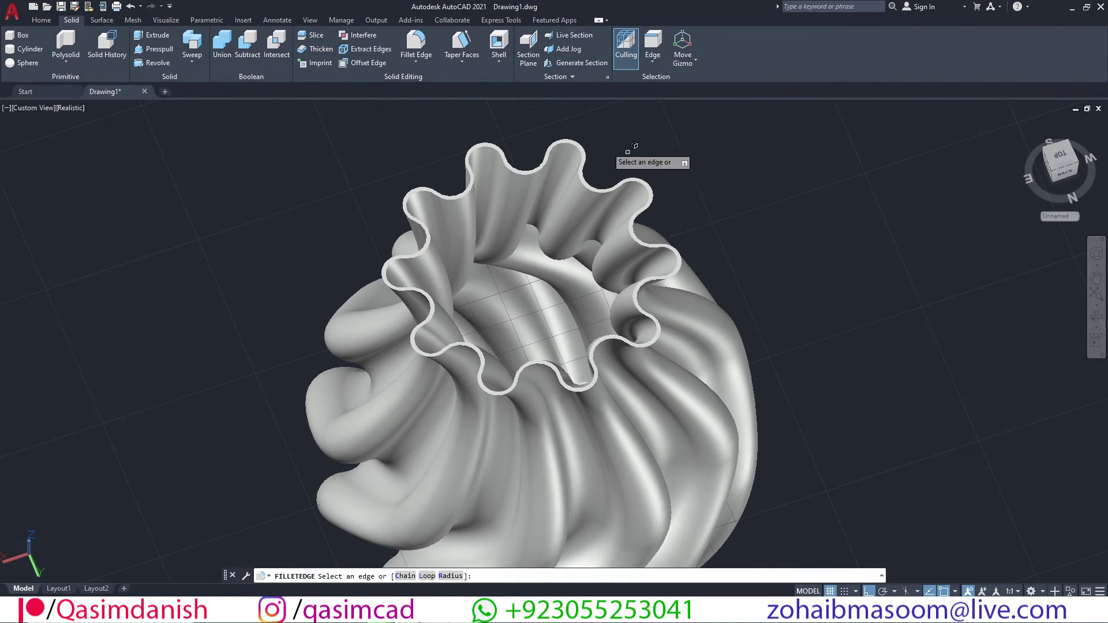
scroll(579, 142, "up", 3)
type("r")
key("Return")
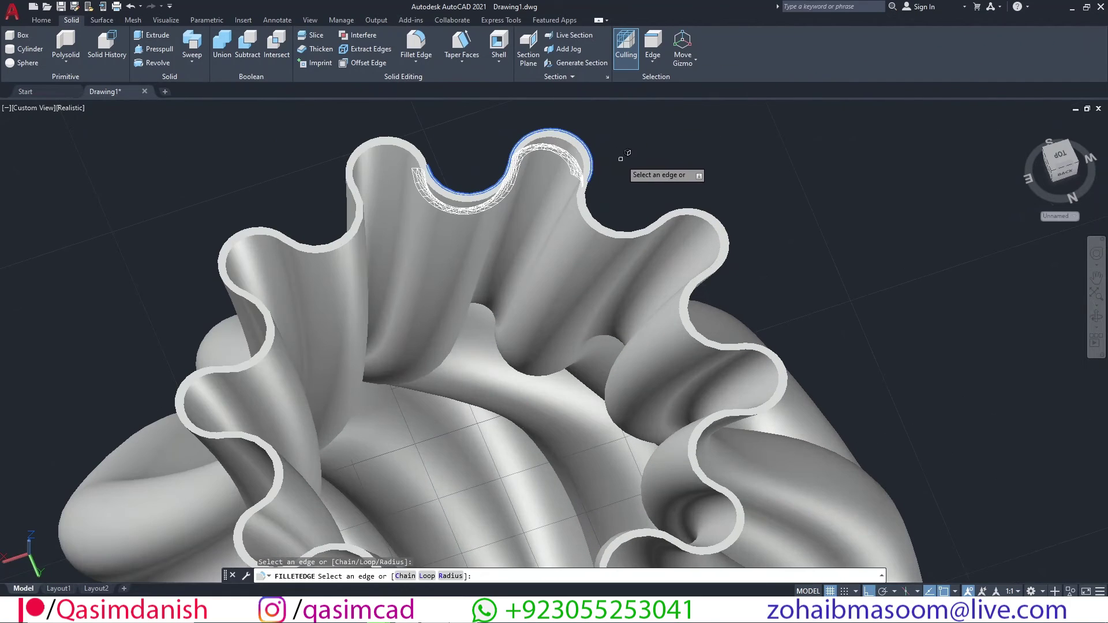
type(".05")
key("Return")
type("r")
key("Return")
type(".03")
key("Return")
- Add the remaining outer rim edges all around the mouth to the 0.03 fillet and apply it
left_click(721, 224)
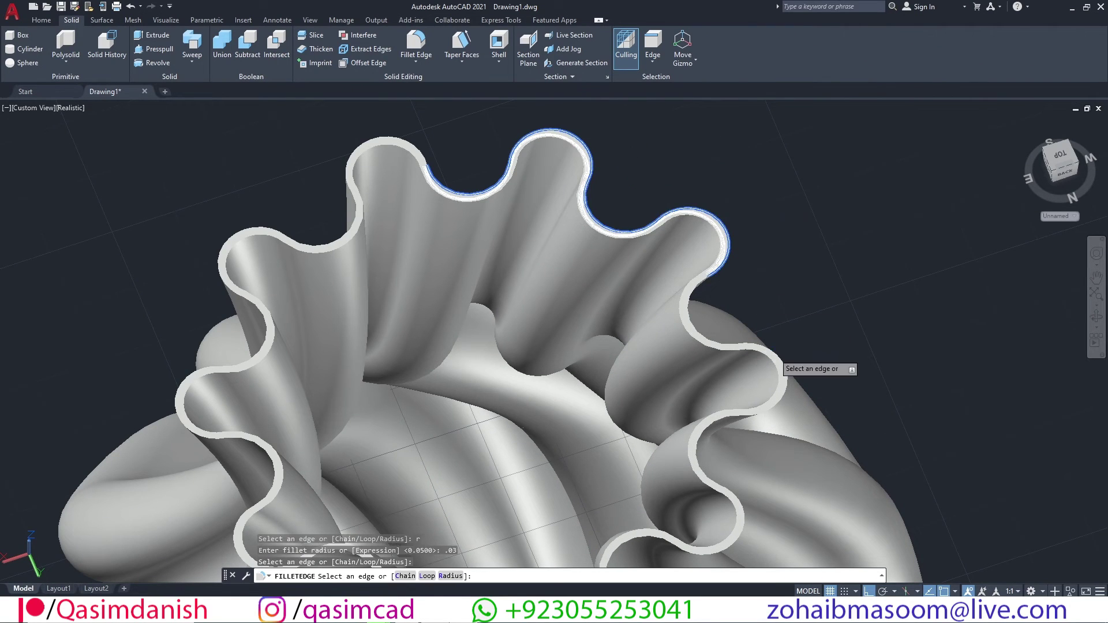
left_click(774, 355)
left_click(713, 481)
left_click(398, 138)
left_click(255, 226)
left_click(191, 371)
middle_click_drag(250, 493, 317, 293)
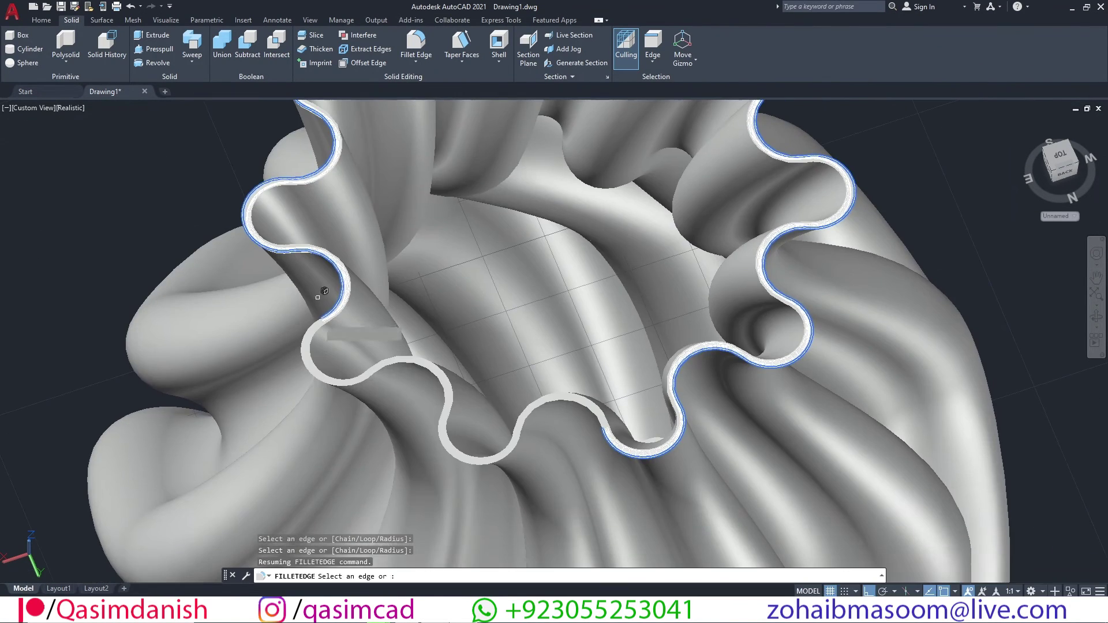
left_click(317, 374)
left_click(442, 441)
scroll(653, 329, "down", 4)
key("Return")
key("Return")
middle_click_drag(653, 329, 672, 190, "shift")
left_click(499, 44)
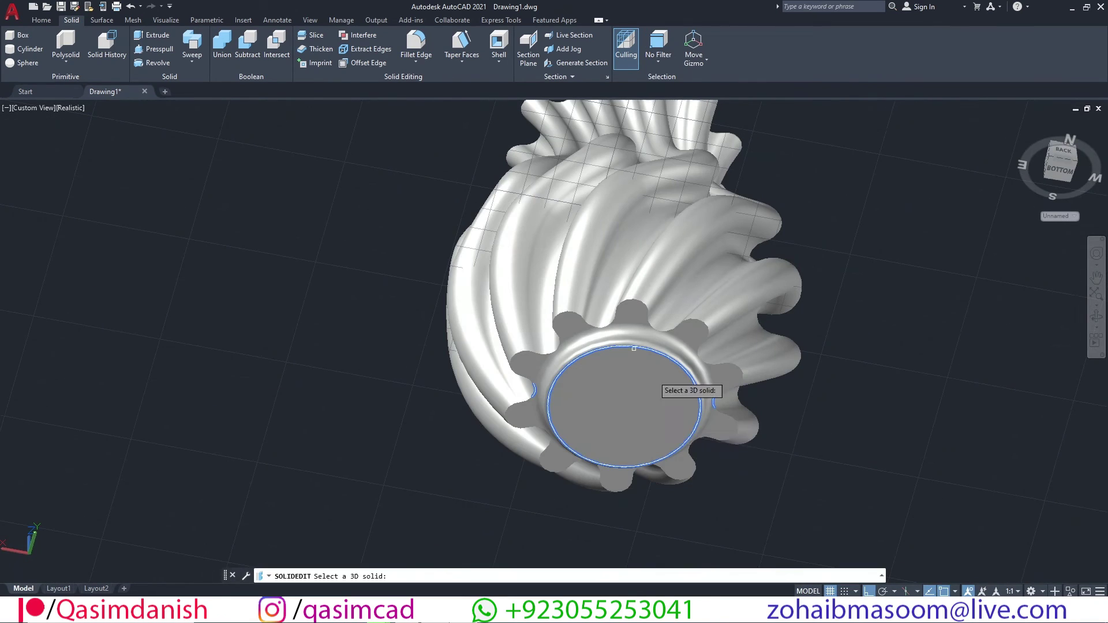
key("Escape")
left_click(416, 44)
scroll(662, 341, "up", 3)
left_click(611, 255)
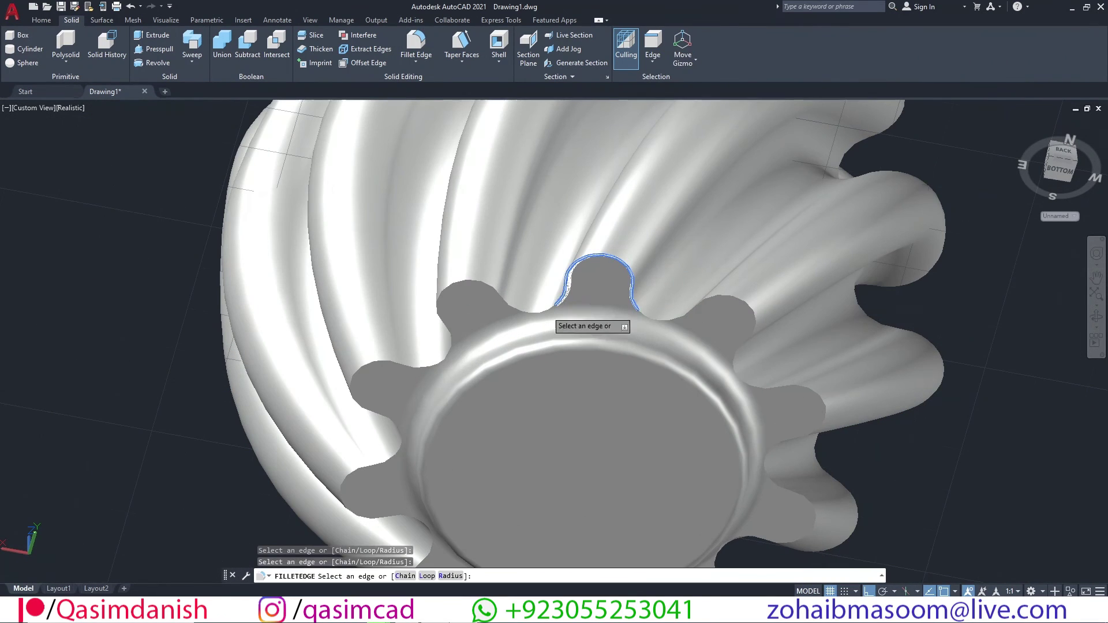
left_click(390, 423)
key("Escape")
- Select the concave edges between the lobes around the vase's base for an edge fillet of radius 0.03
key("Return")
left_click(551, 305)
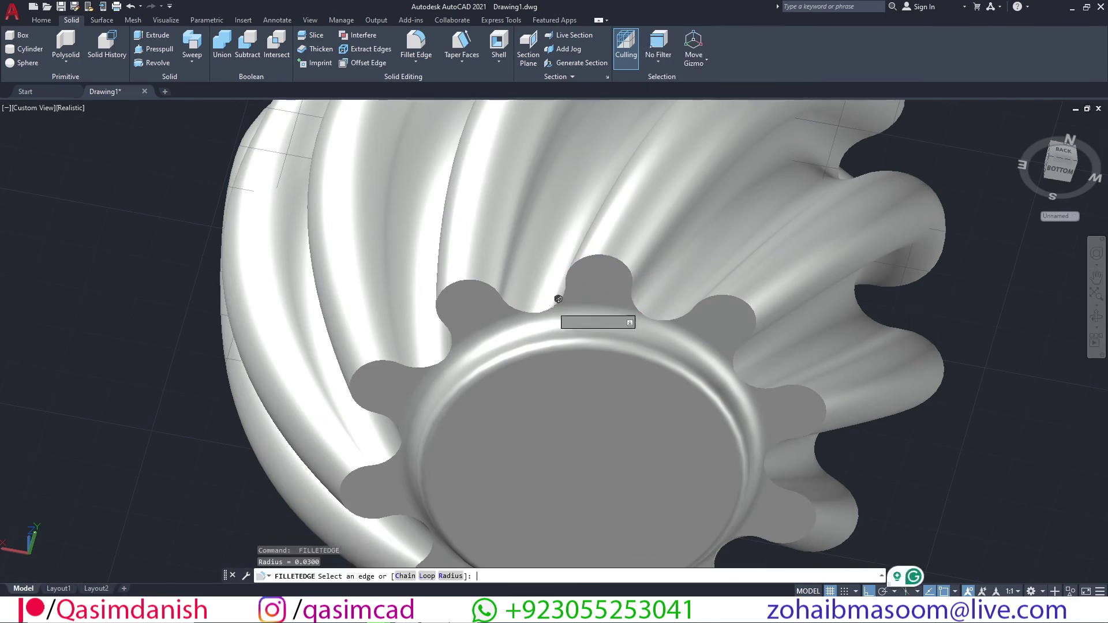
left_click(657, 319)
left_click(734, 371)
left_click(766, 466)
left_click(735, 541)
middle_click_drag(448, 404, 472, 207)
scroll(597, 275, "down", 4)
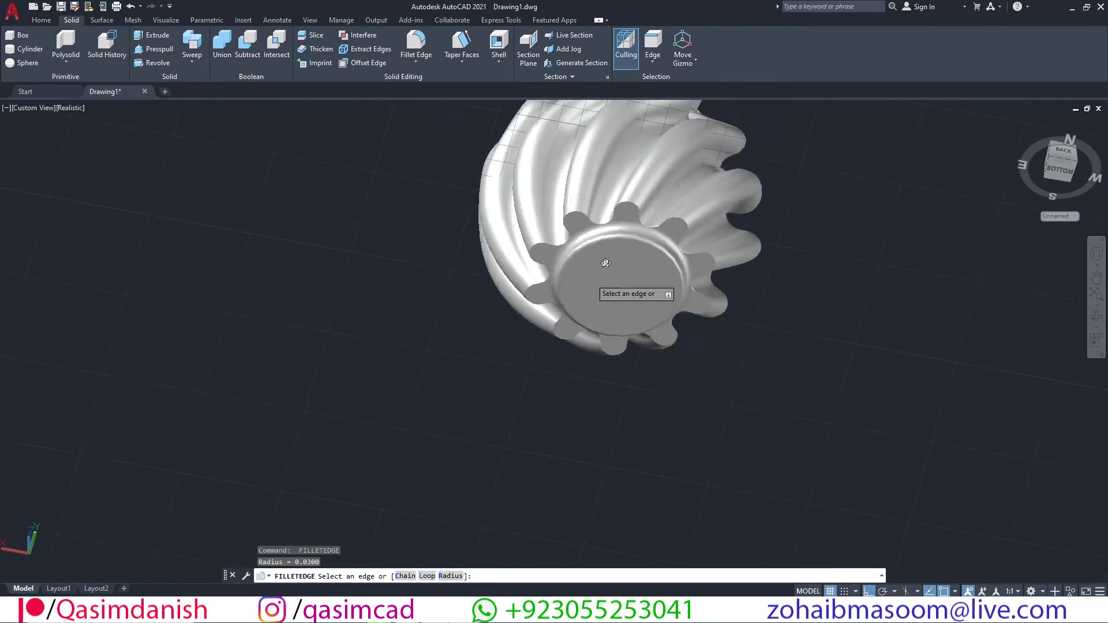
middle_click_drag(597, 275, 600, 322, "shift")
scroll(600, 322, "up", 3)
left_click(552, 349)
key("Return")
middle_click_drag(552, 348, 557, 306, "shift")
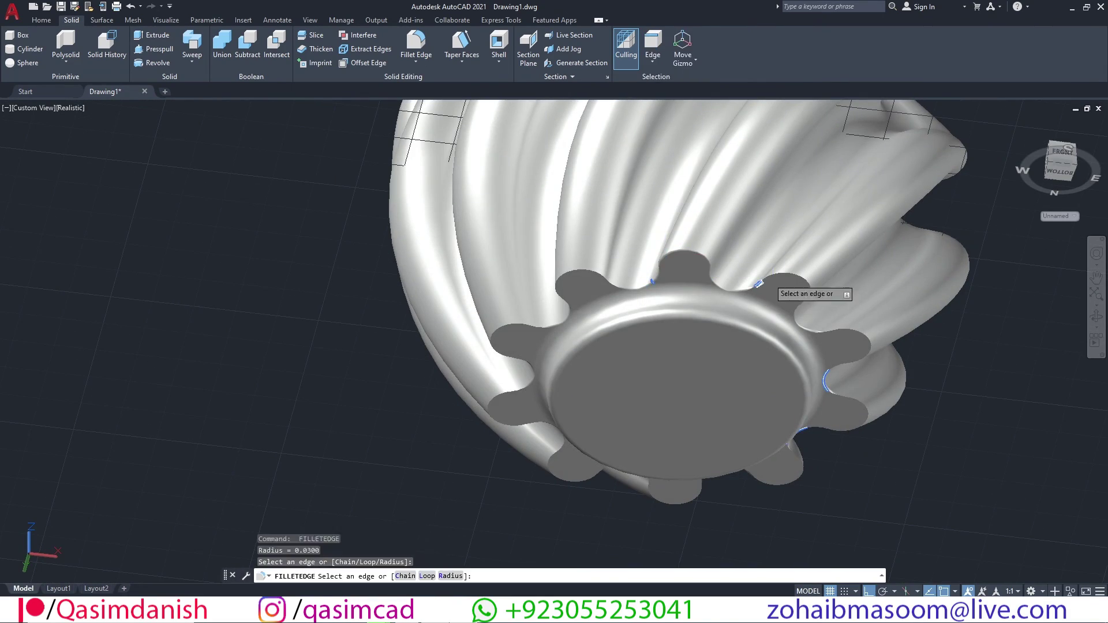